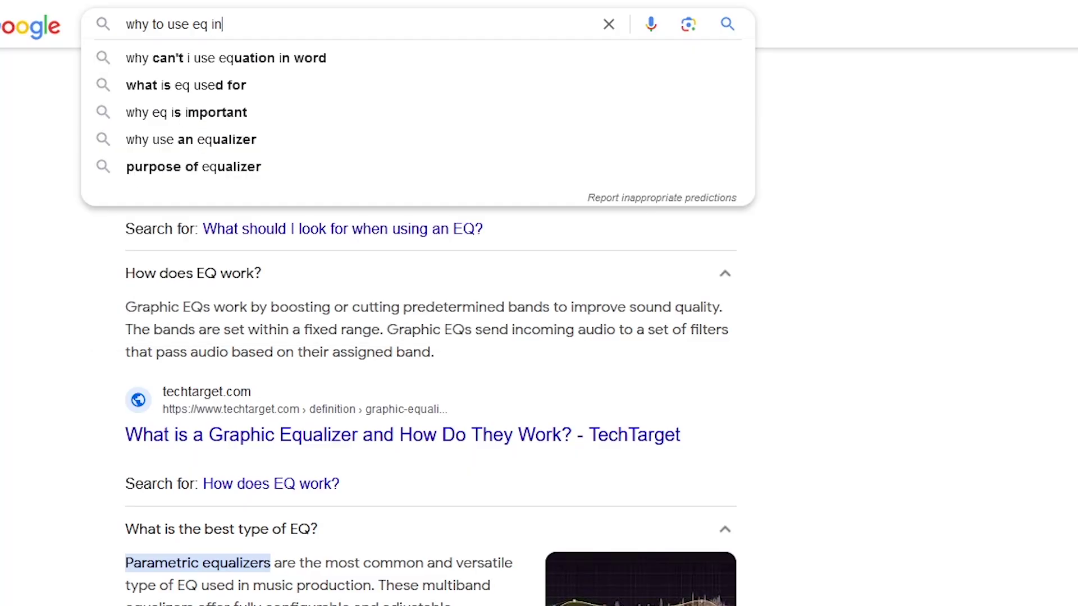
- Search Google for "why to use eq in music" and expand the related question "Why do you need EQ?"
text(music)
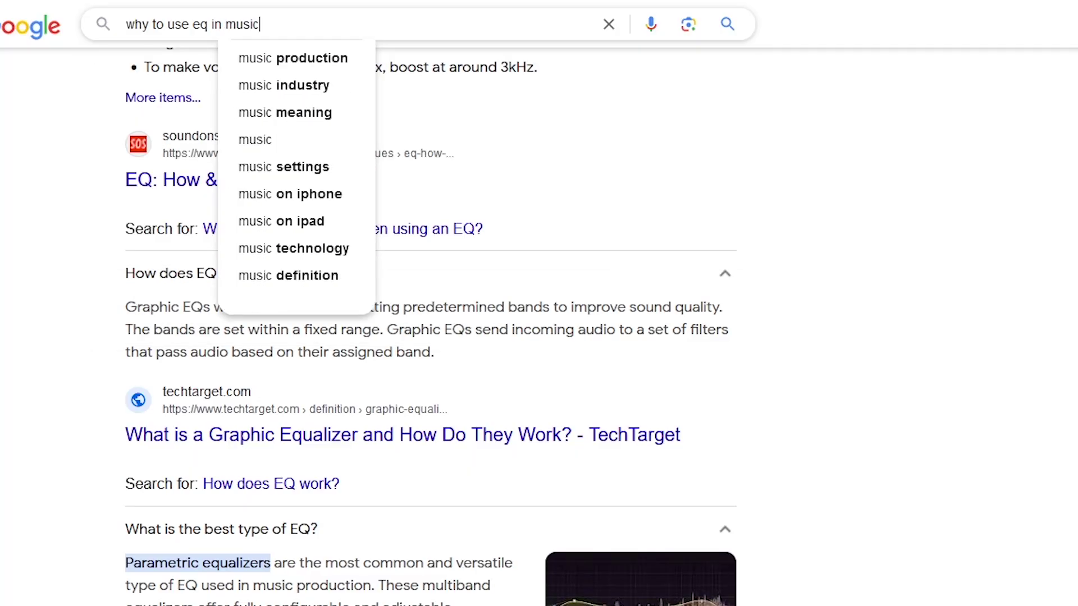
key(Return)
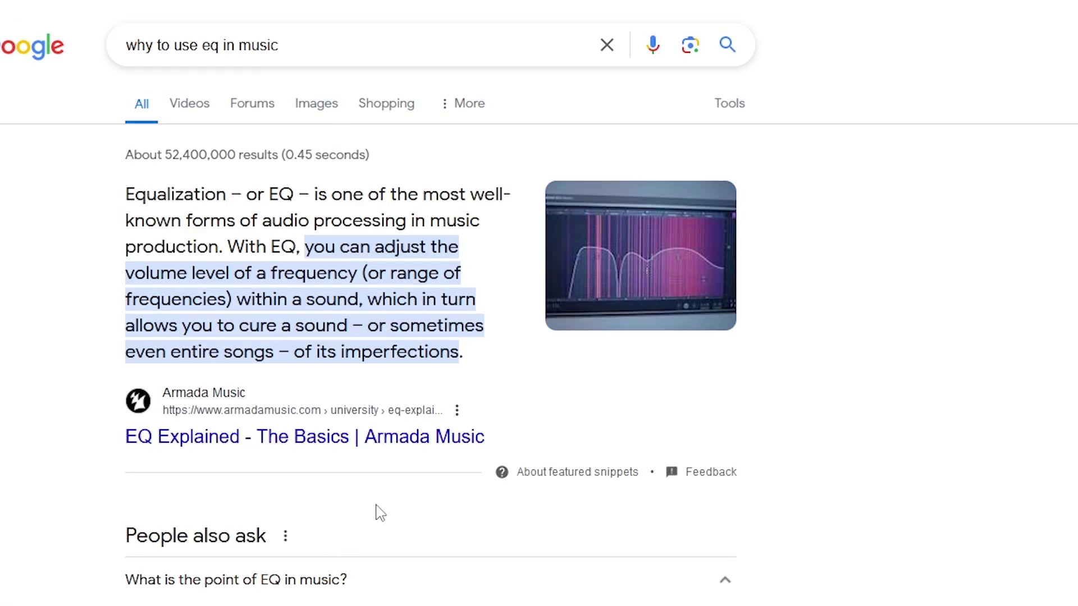
scroll(376, 510, down, 5)
click(462, 546)
scroll(394, 505, down, 5)
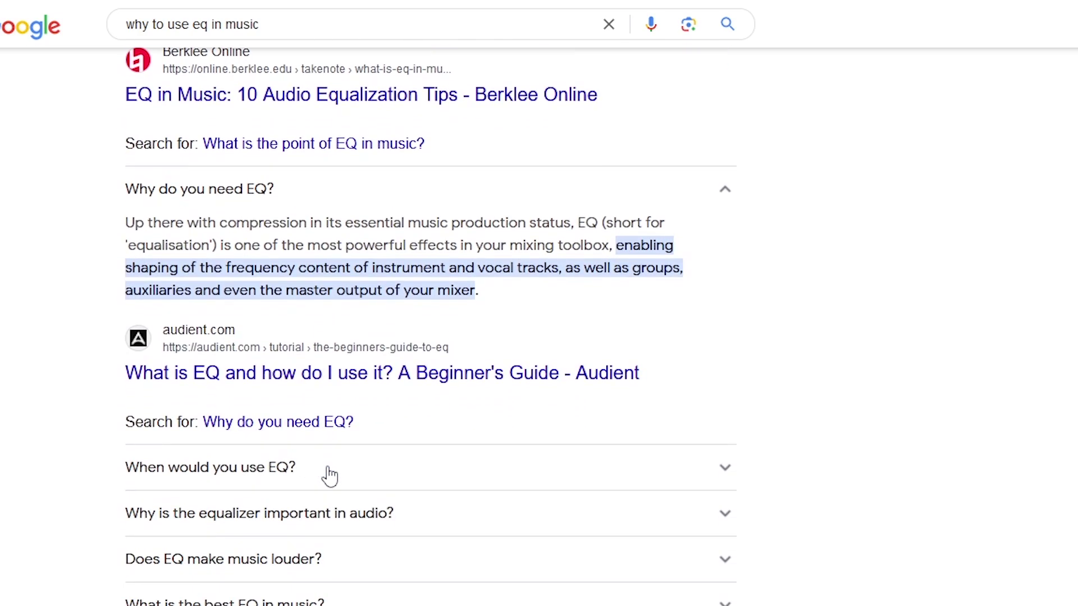
- Expand more related questions, including "When would you use EQ?", "Why is the equalizer important in audio?" and "Does EQ make music louder?"
click(327, 467)
scroll(329, 476, down, 5)
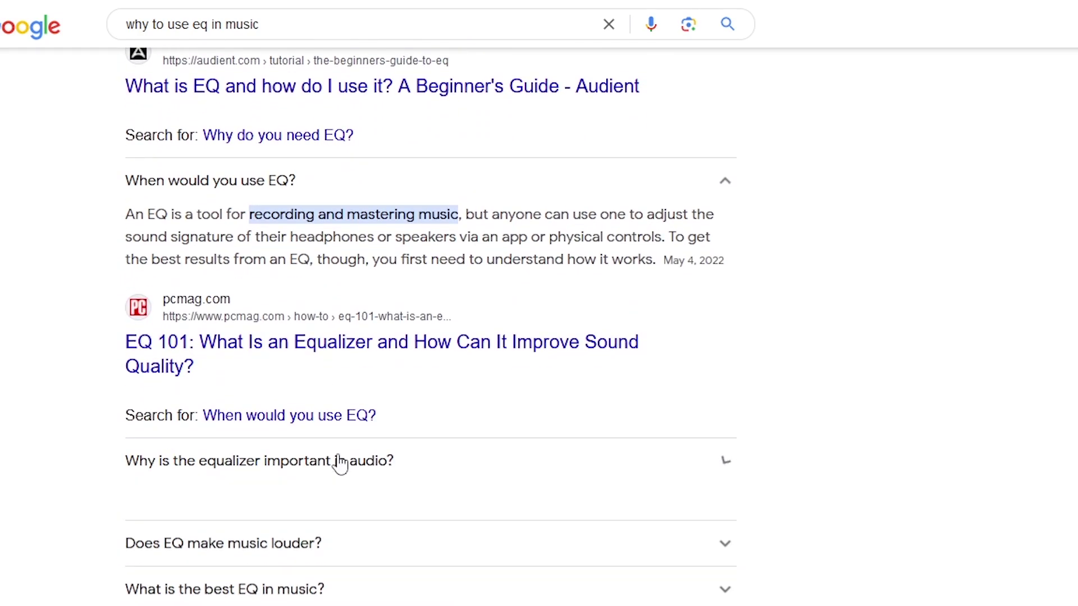
scroll(340, 460, down, 5)
click(340, 439)
scroll(340, 443, down, 5)
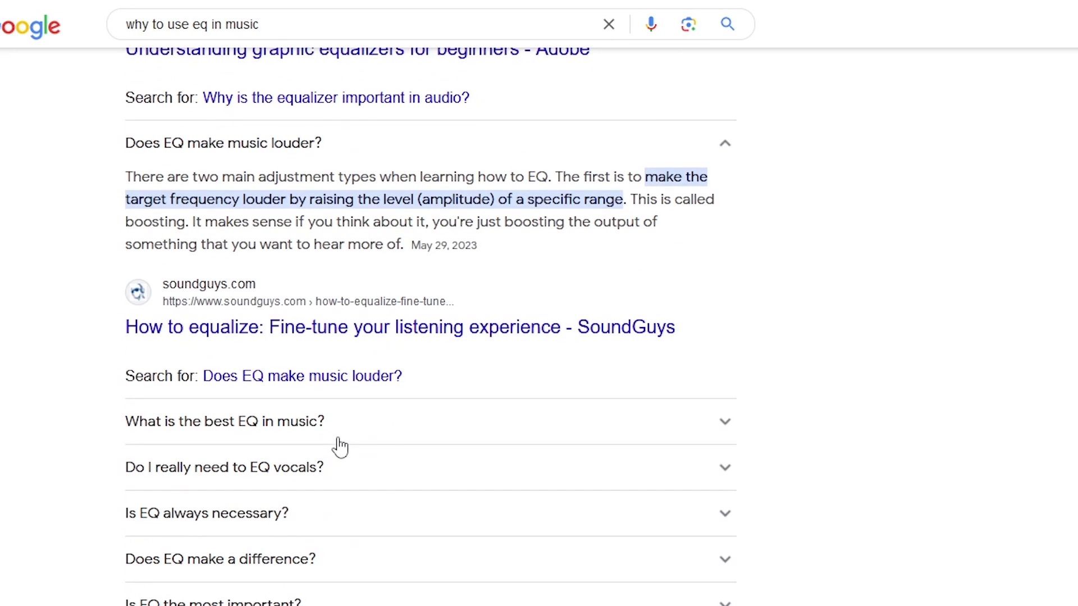
click(340, 445)
scroll(353, 478, down, 5)
click(339, 513)
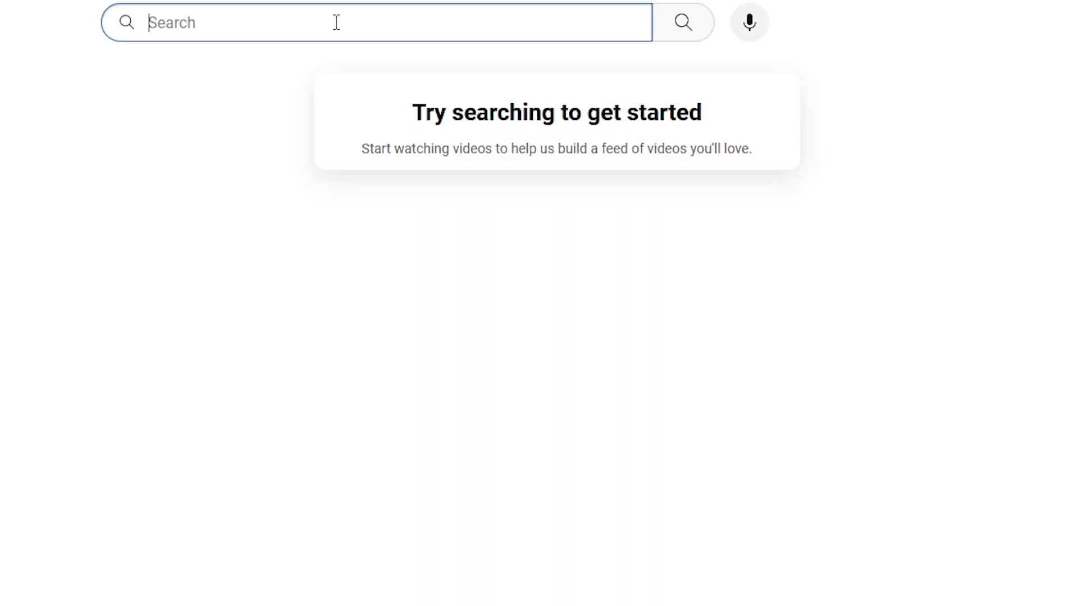
- Search YouTube for "how to eq" and browse the tutorial videos it offers
text(ow to eq)
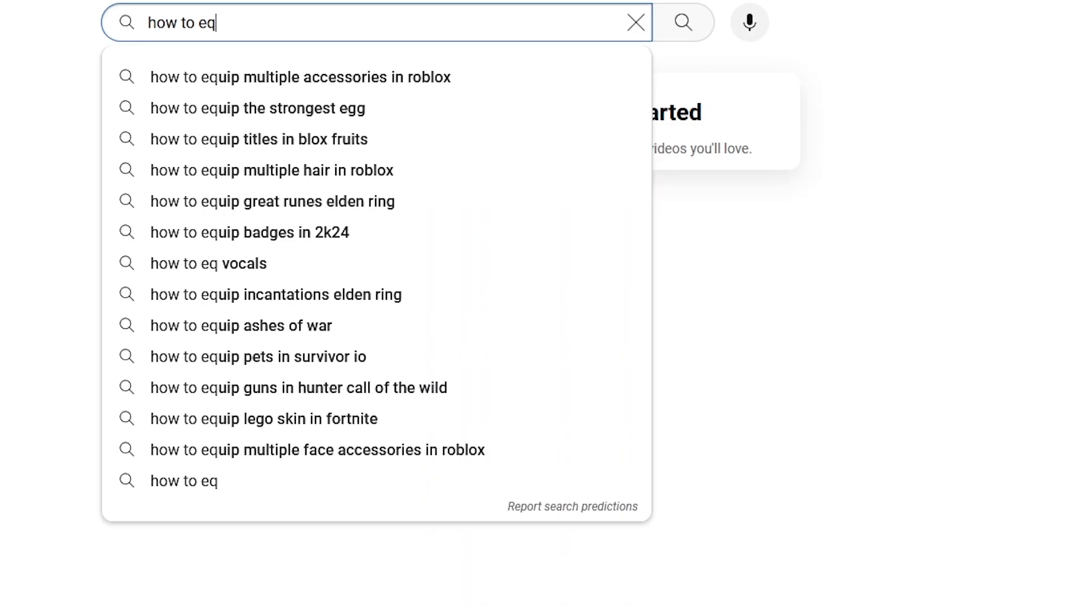
key(Escape)
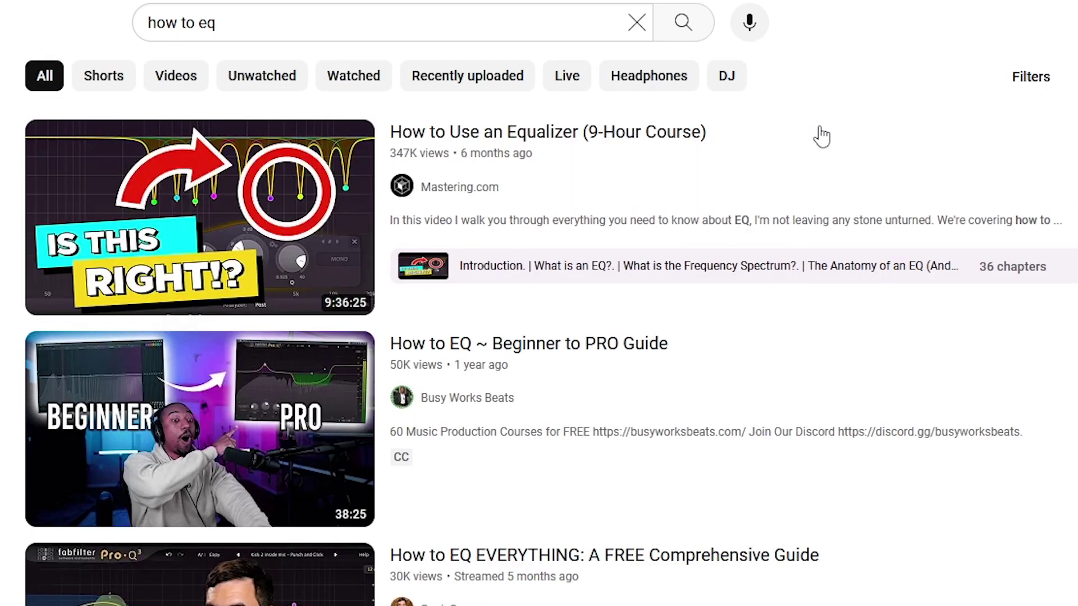
scroll(821, 136, down, 15)
scroll(106, 281, down, 10)
scroll(107, 281, up, 3)
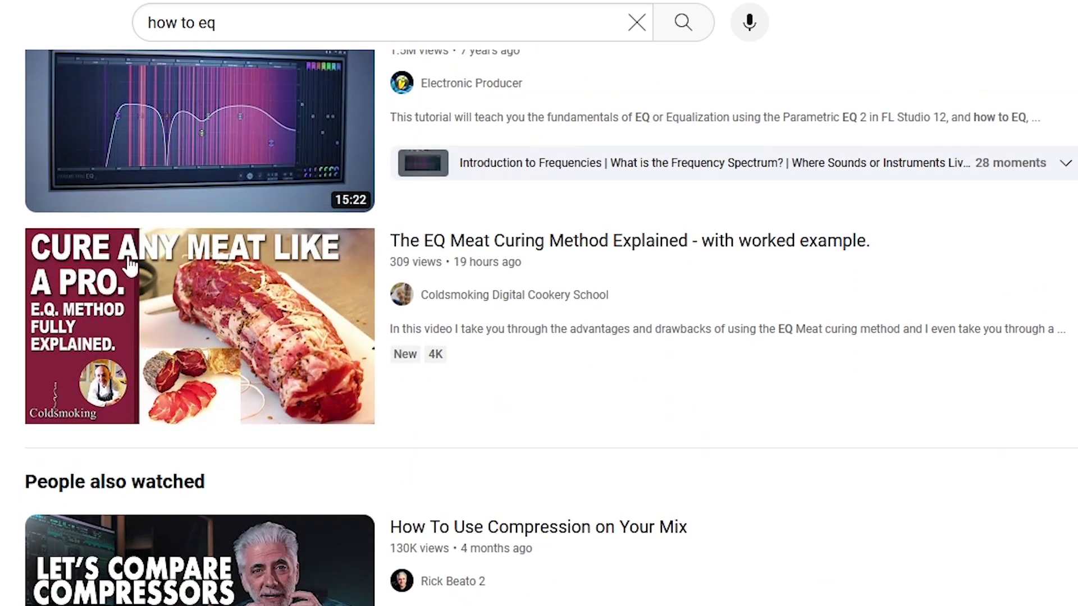
scroll(736, 240, down, 8)
scroll(1074, 236, down, 15)
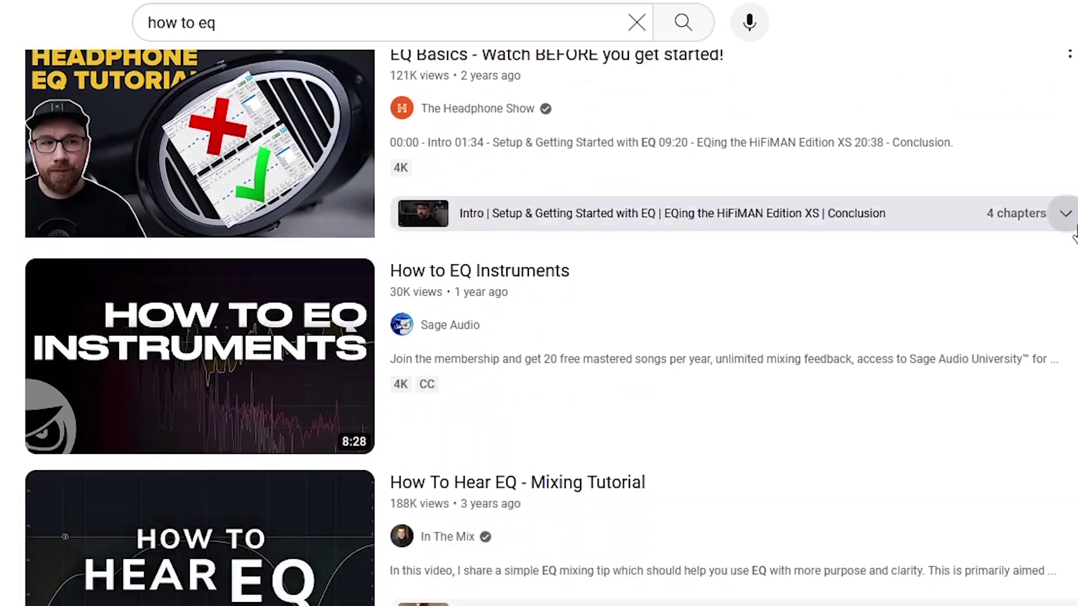
scroll(1074, 235, down, 8)
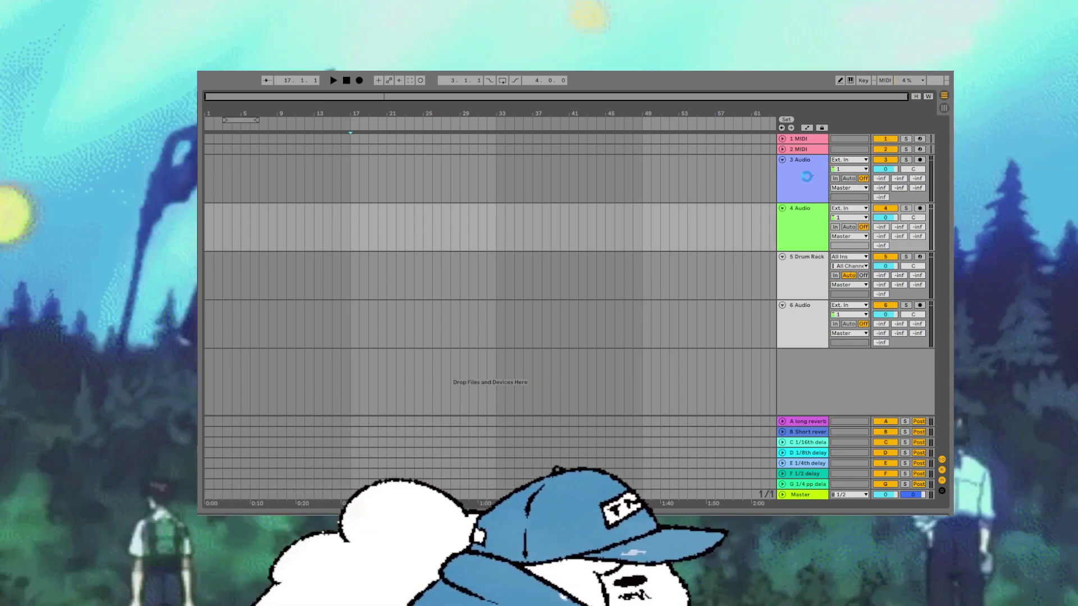
- In Ableton Live, select the 3 Audio track and enlarge its expanded spectrum display over the arrangement
click(806, 176)
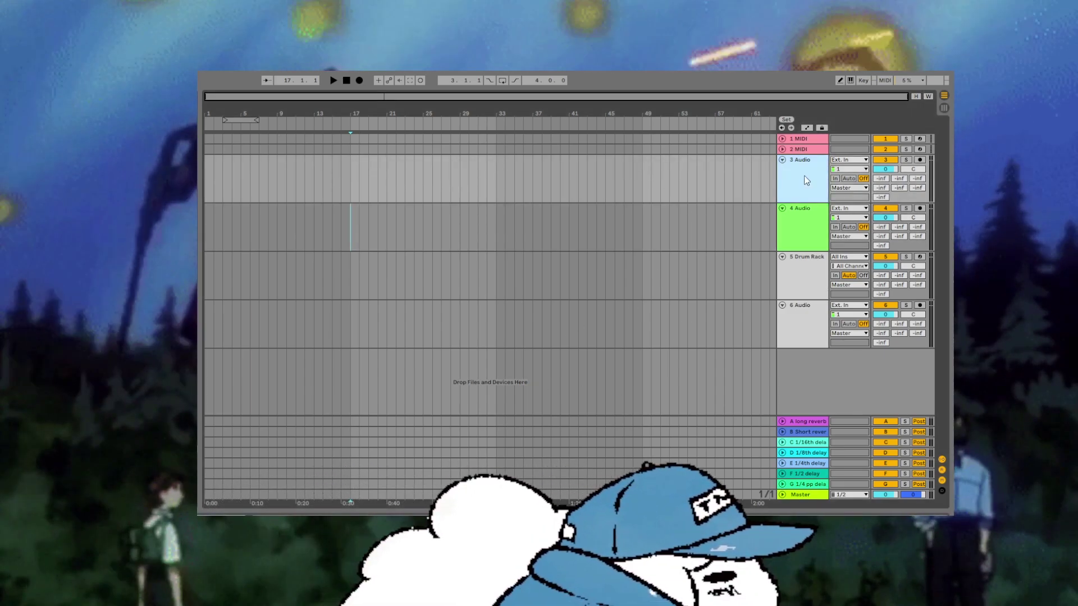
drag(455, 510, 455, 400)
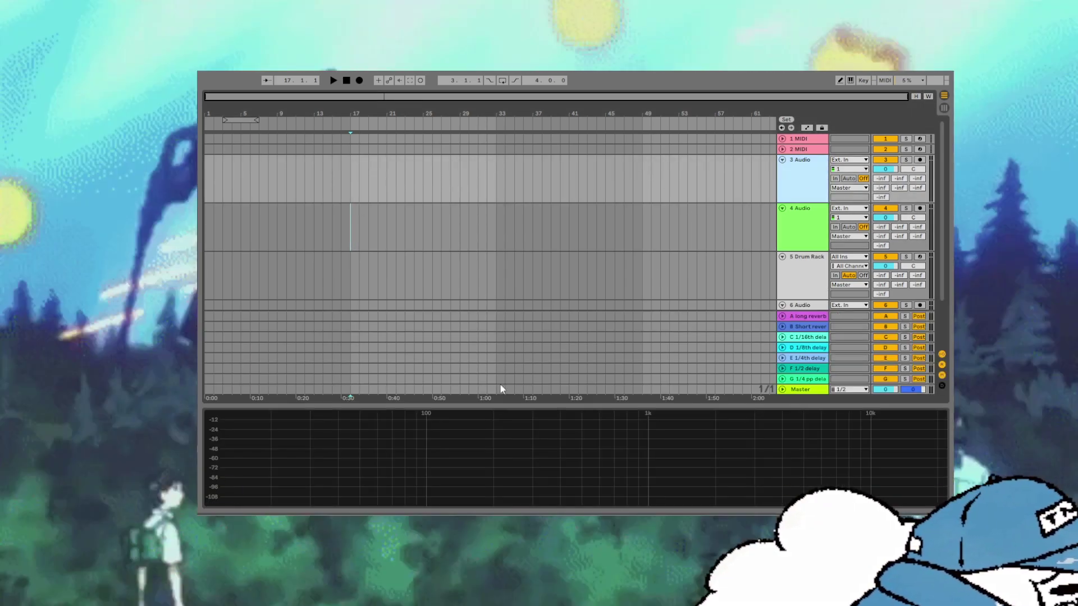
drag(531, 406, 531, 156)
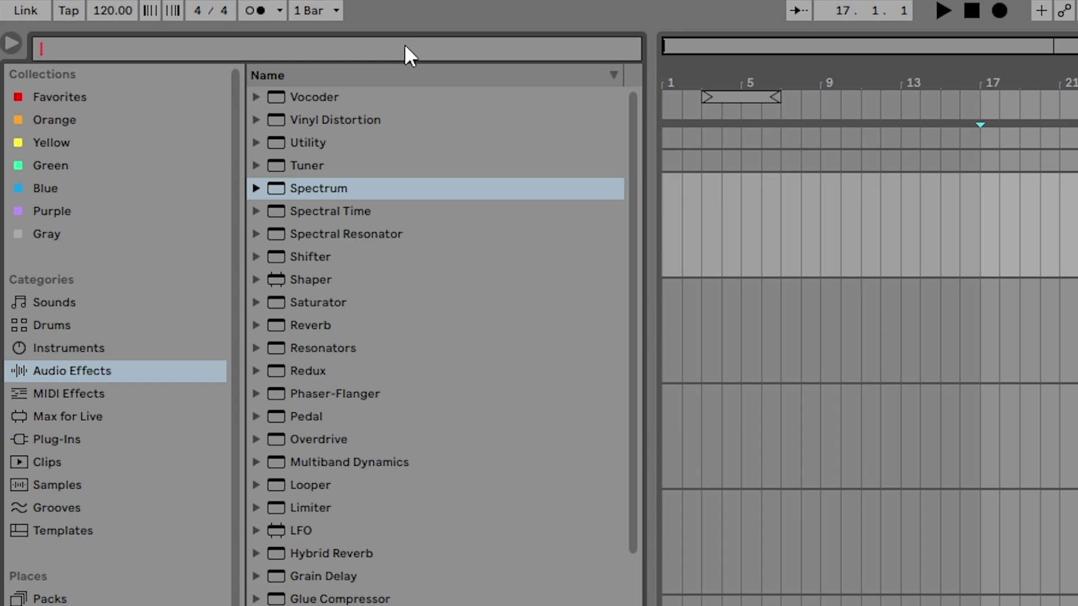
- Search the audio effects for "eq8" and pick EQ Eight for the track
text(q)
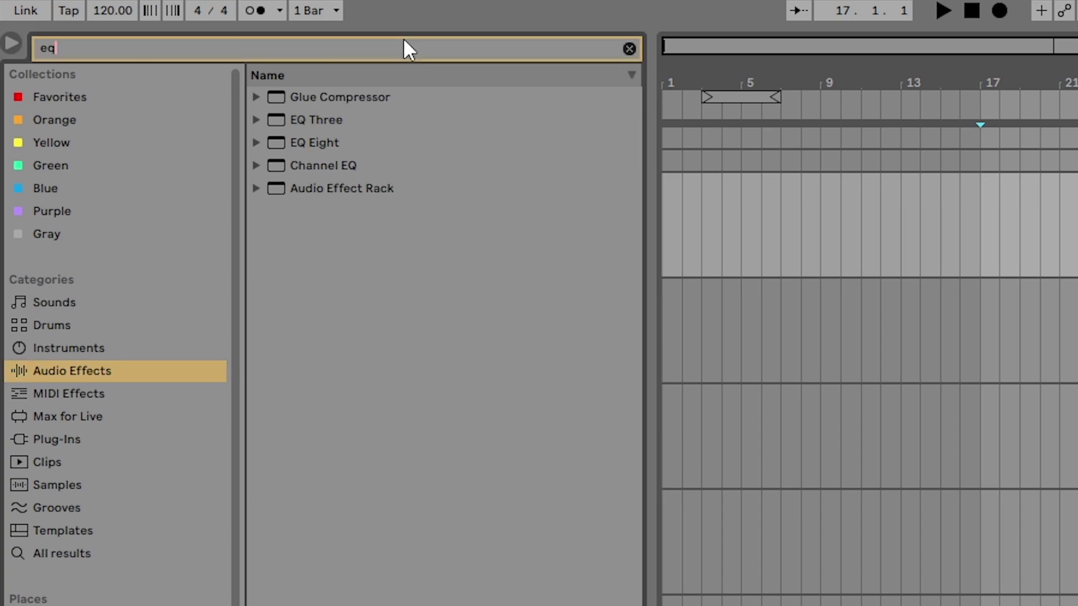
text(8)
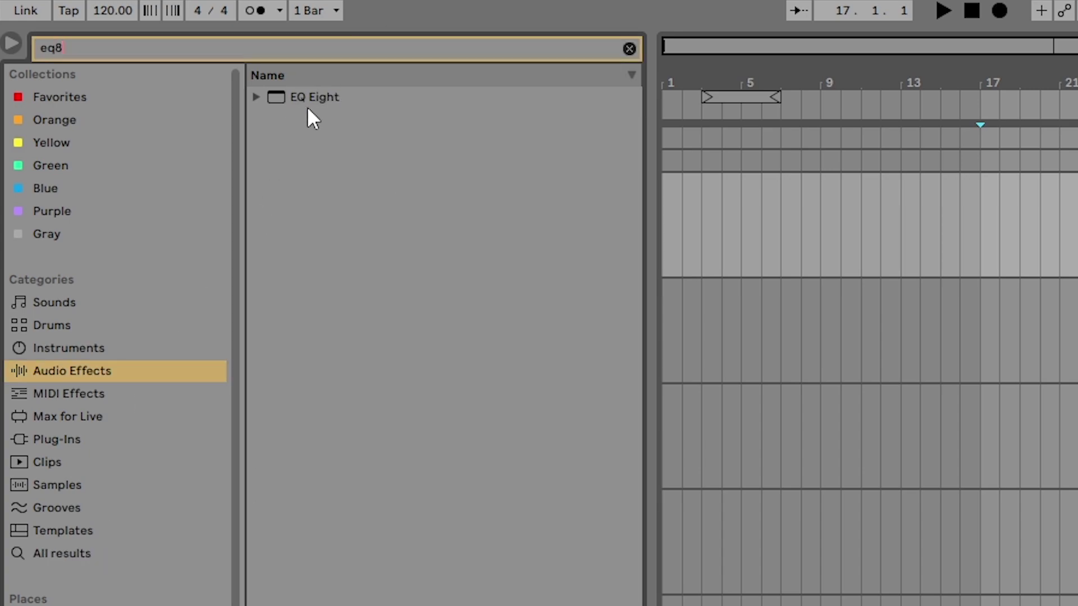
click(312, 98)
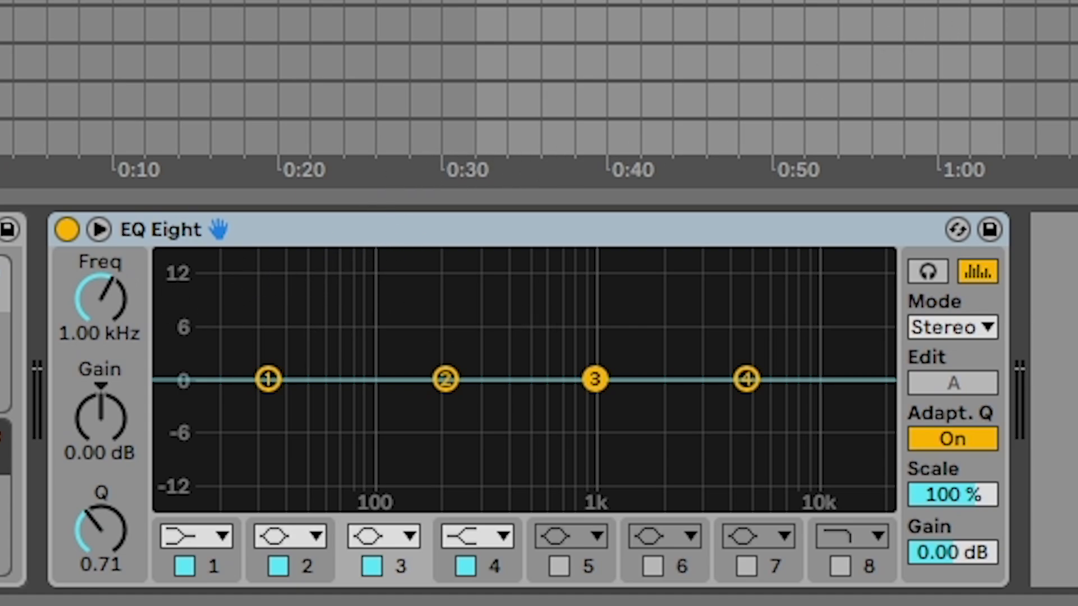
- Delete the EQ Eight device and undo the deletion
key(Delete)
key(ctrl+z)
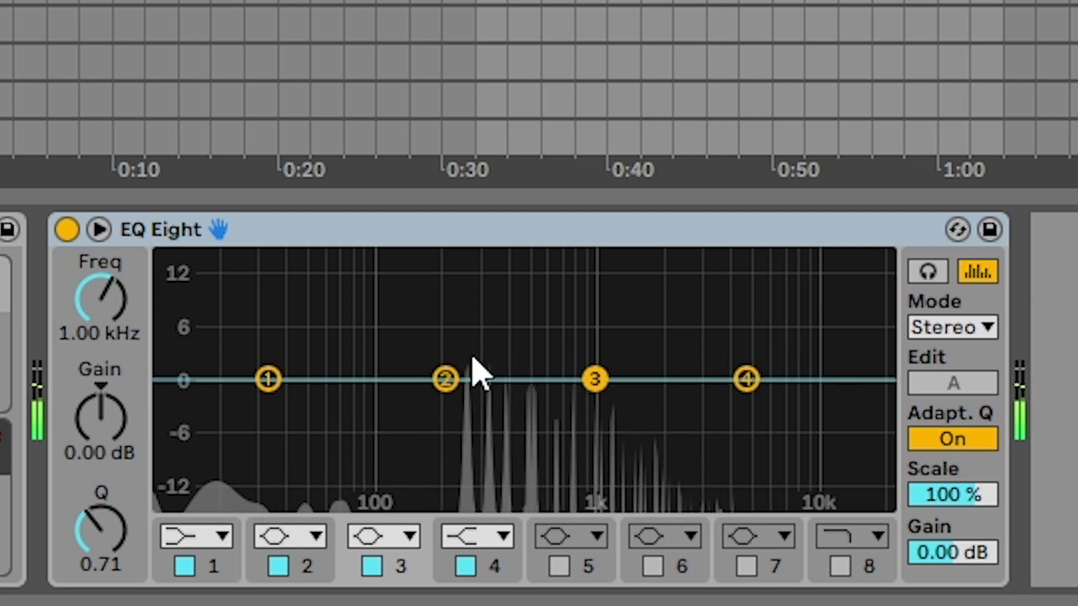
key(space)
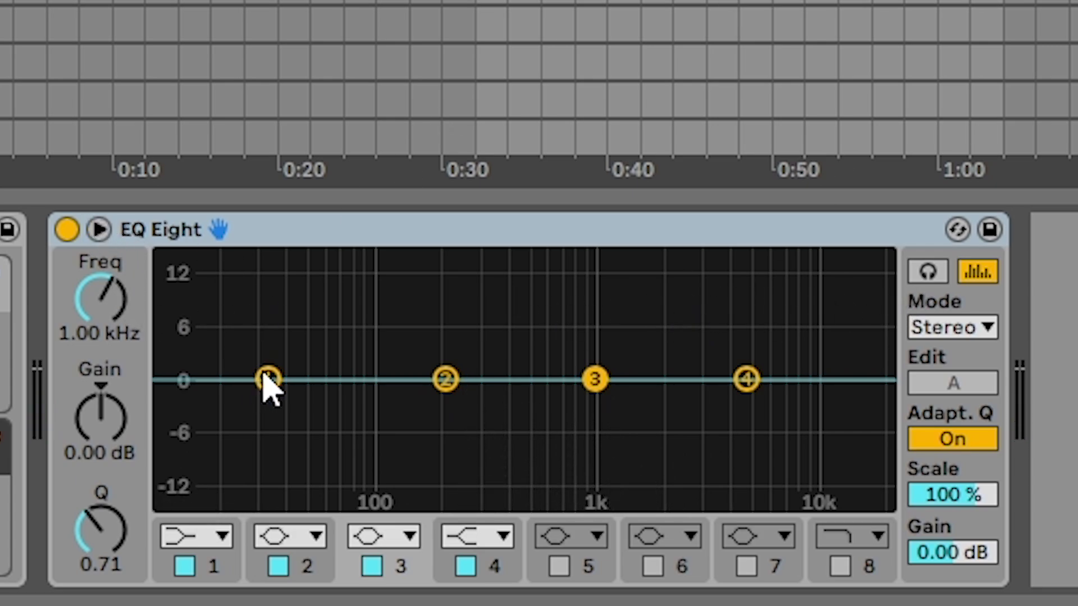
- Switch off EQ Eight's filter bands 1, 2, 3 and 4
click(185, 567)
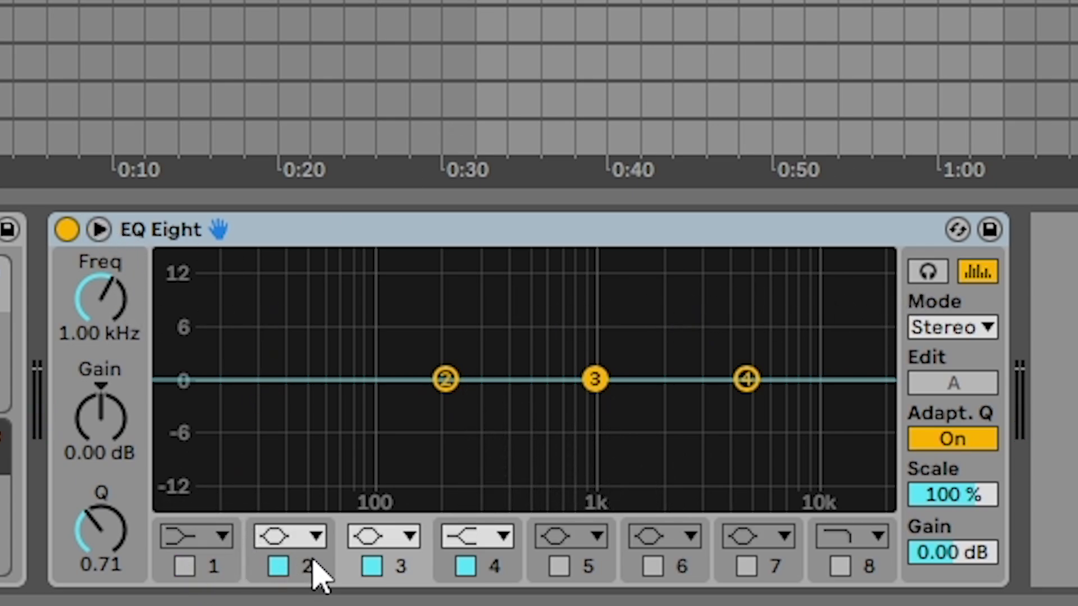
click(279, 567)
click(468, 568)
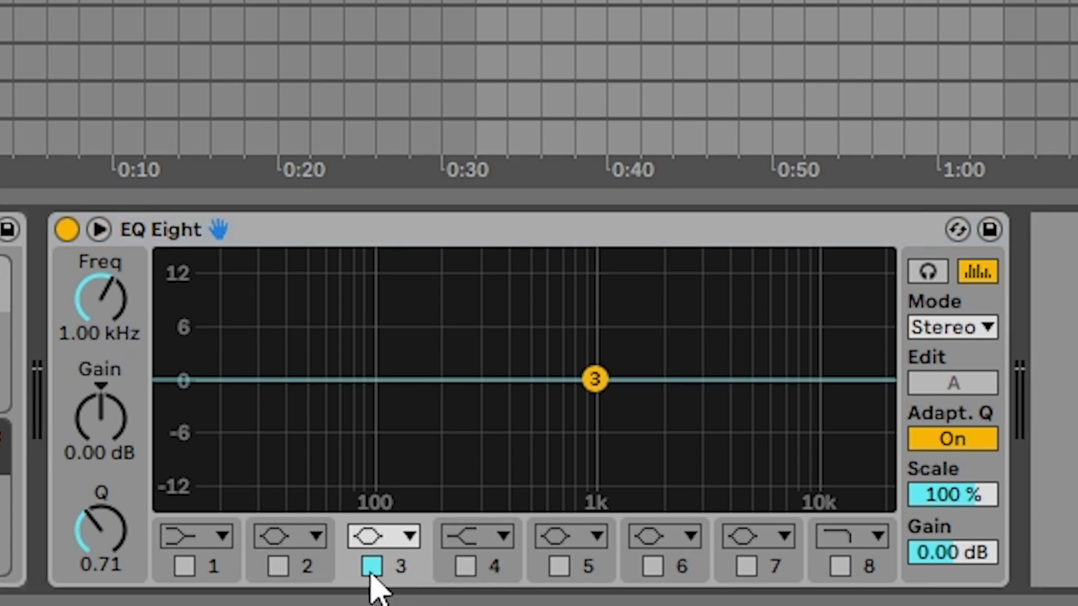
click(373, 568)
- Switch EQ Eight's filter bands 1 to 4 back on
click(187, 568)
click(278, 568)
click(278, 568)
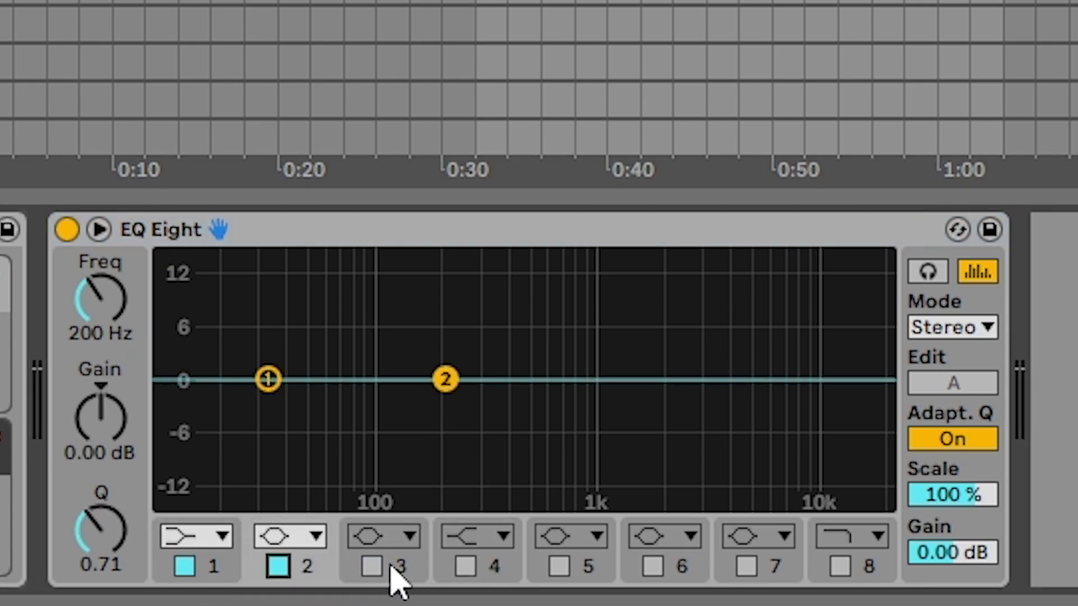
click(393, 578)
click(466, 568)
click(382, 578)
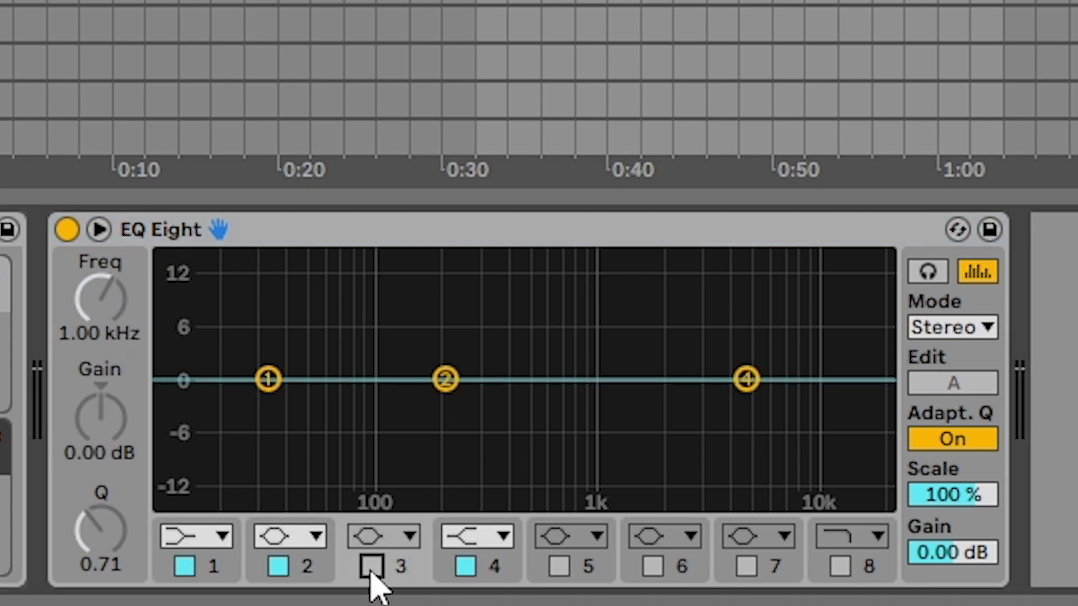
click(371, 568)
- Switch on the additional EQ Eight filter bands 5, 6, 7 and 8
click(558, 568)
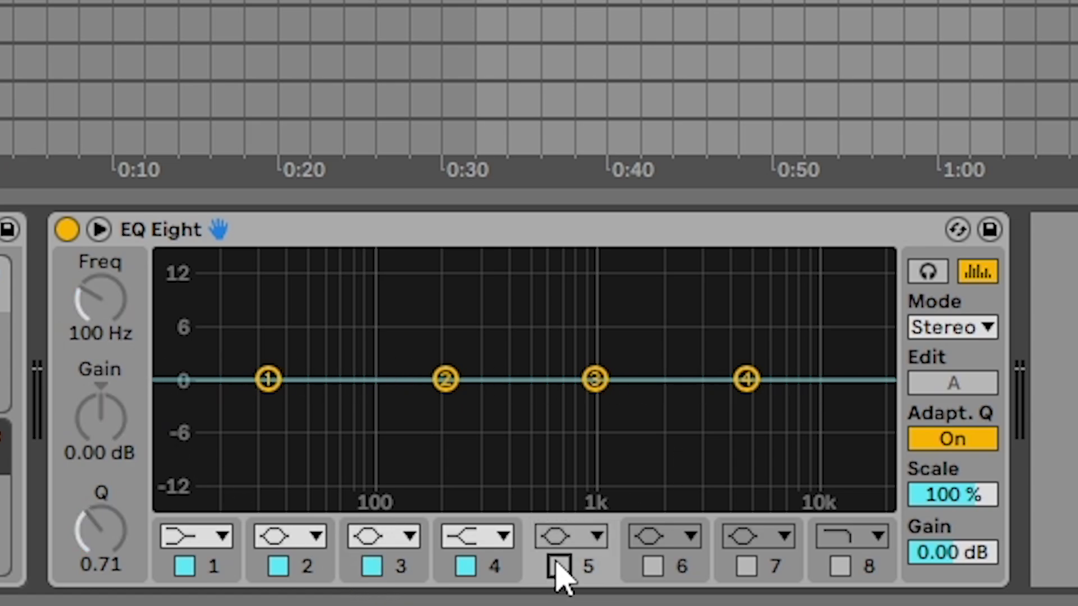
click(655, 568)
click(747, 568)
click(749, 567)
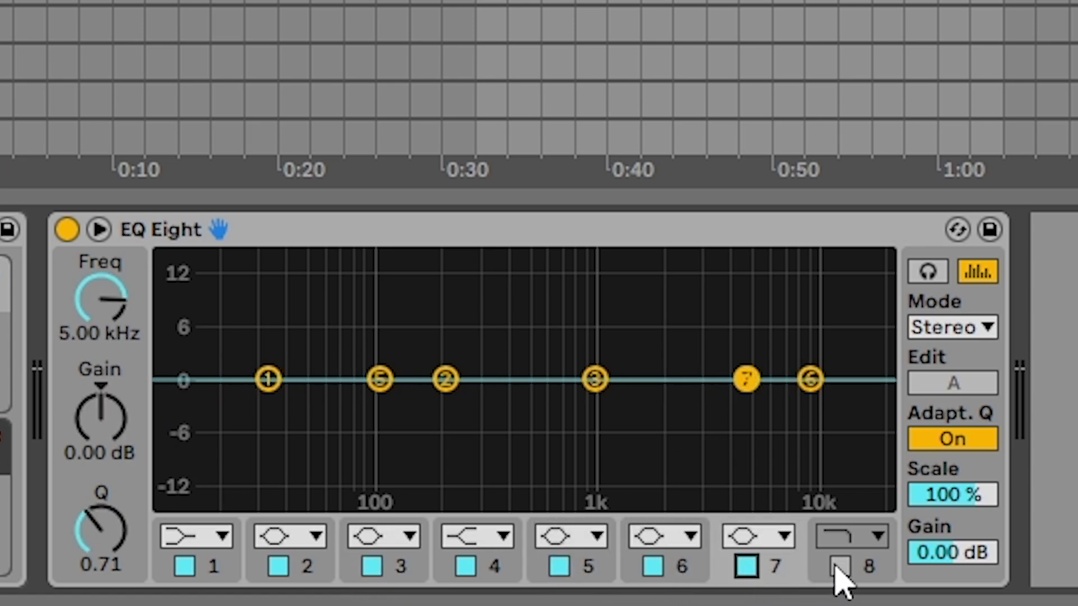
click(840, 568)
- Switch filter bands 5 to 8 off again, leaving only bands 1 to 4 active
click(748, 569)
click(840, 567)
click(653, 567)
click(559, 568)
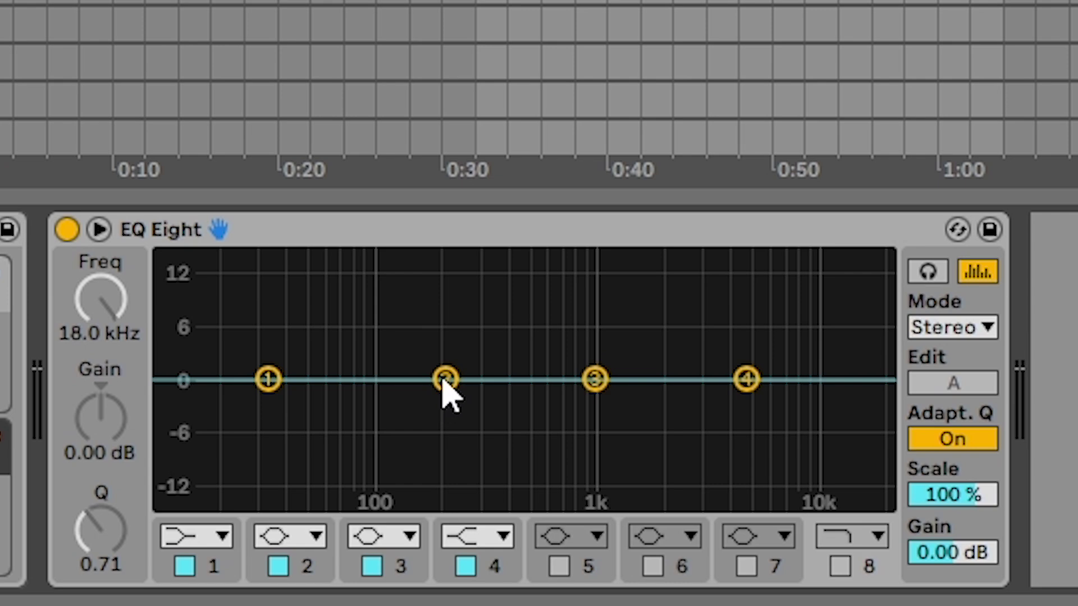
- Set band 2 to about 2 dB at 130 Hz, band 1 to -1.12 dB at 44.5 Hz, band 4 to 6.32 dB at 1.78 kHz
drag(443, 380, 406, 363)
drag(281, 378, 304, 389)
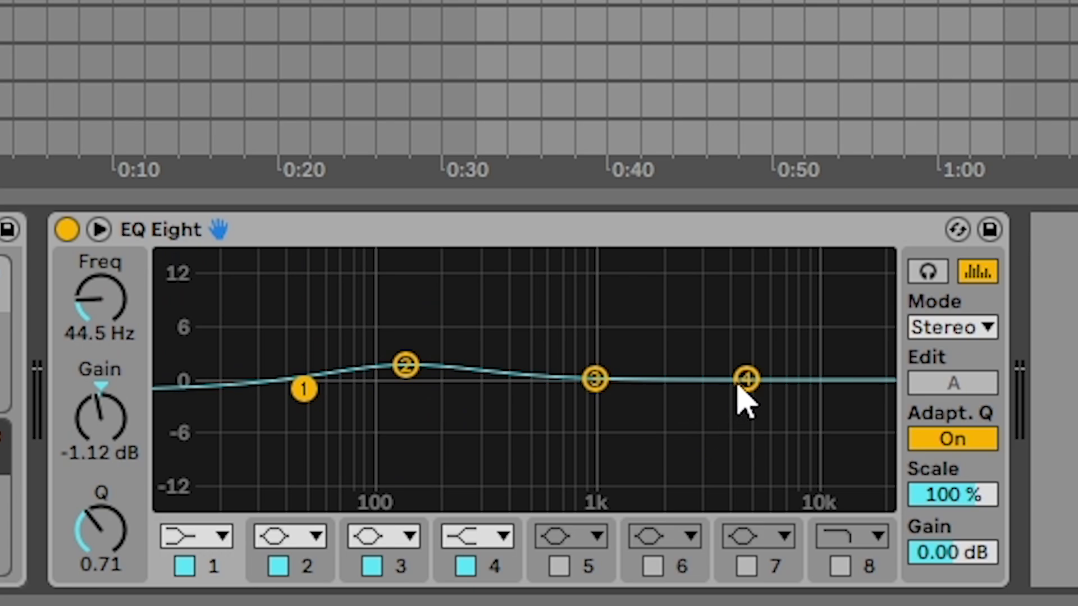
drag(747, 379, 650, 332)
key(space)
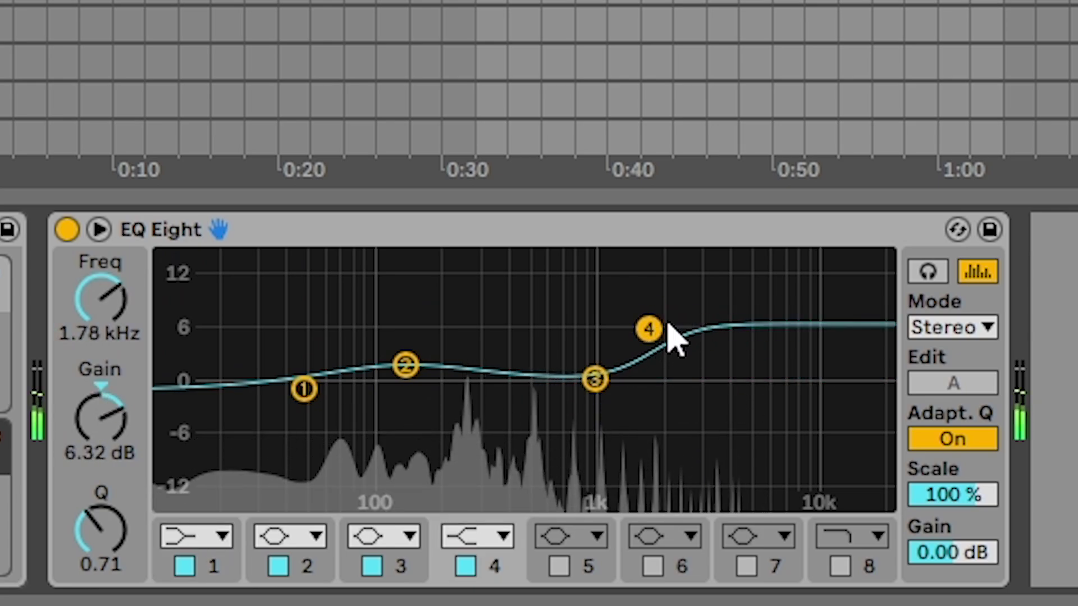
- Move band 4 to about -1 dB near 5 kHz and band 2 to about 0 dB near 200 Hz
drag(650, 332, 748, 387)
drag(406, 365, 442, 381)
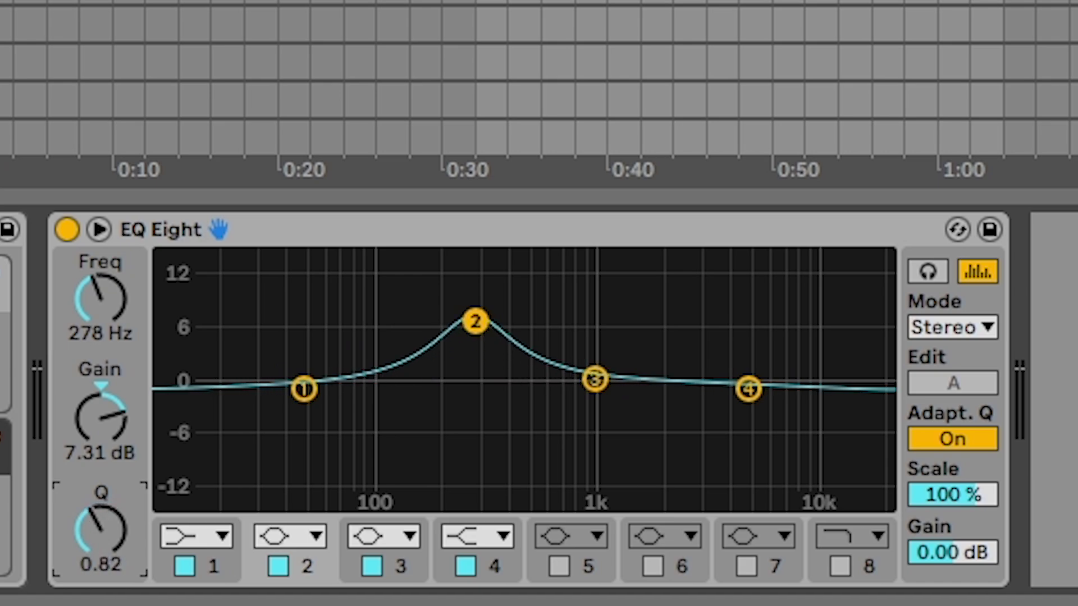
- Lower band 1 to about -7.6 dB at 34 Hz and band 3 to about -2 dB at 1.2 kHz
drag(303, 403, 280, 455)
mouse_move(124, 542)
mouse_down()
mouse_move(125, 508)
mouse_move(125, 556)
mouse_move(125, 503)
mouse_move(125, 539)
mouse_up()
drag(603, 382, 622, 426)
- Enable low-pass band 8 and set its cutoff to 11.1 kHz with a Q of 2.82
click(842, 567)
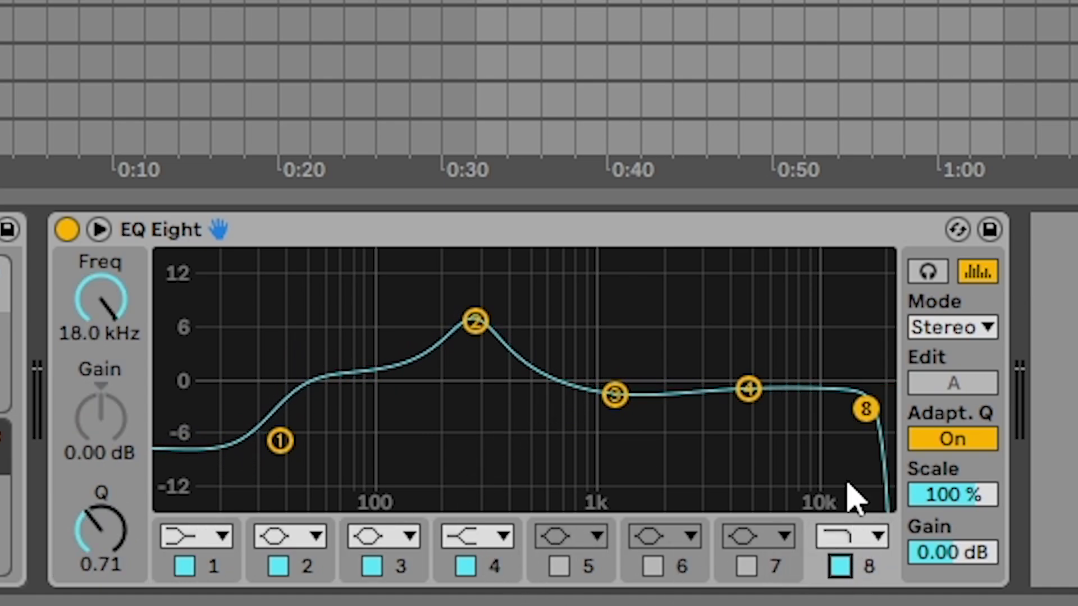
drag(866, 409, 820, 414)
drag(101, 531, 101, 556)
drag(821, 335, 821, 345)
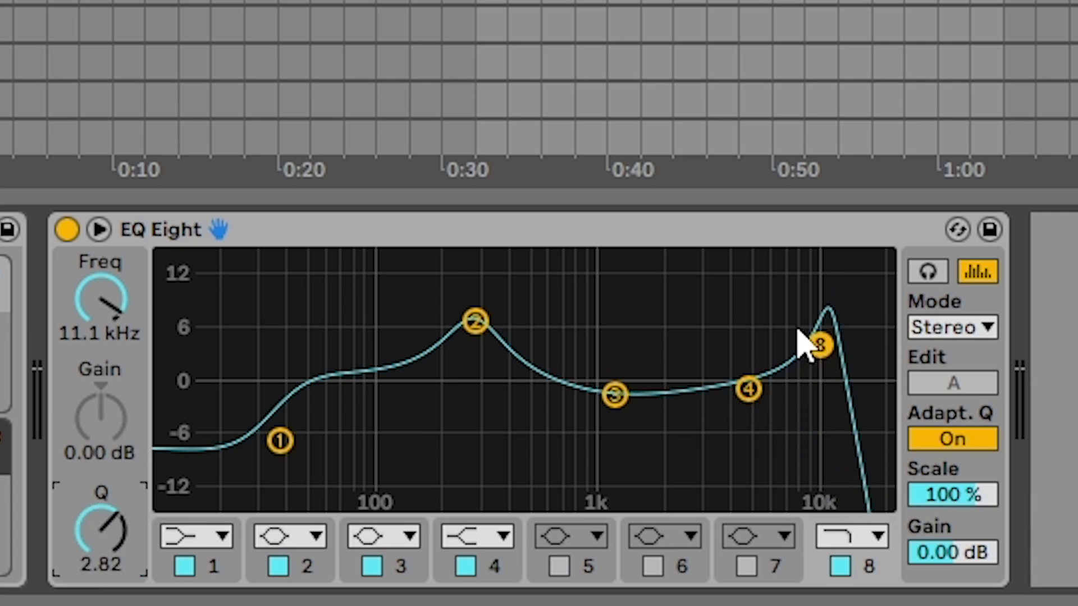
- Sweep band 2 across the spectrum in audition mode, ending at 220 Hz with a 12 dB boost
drag(476, 321, 482, 321)
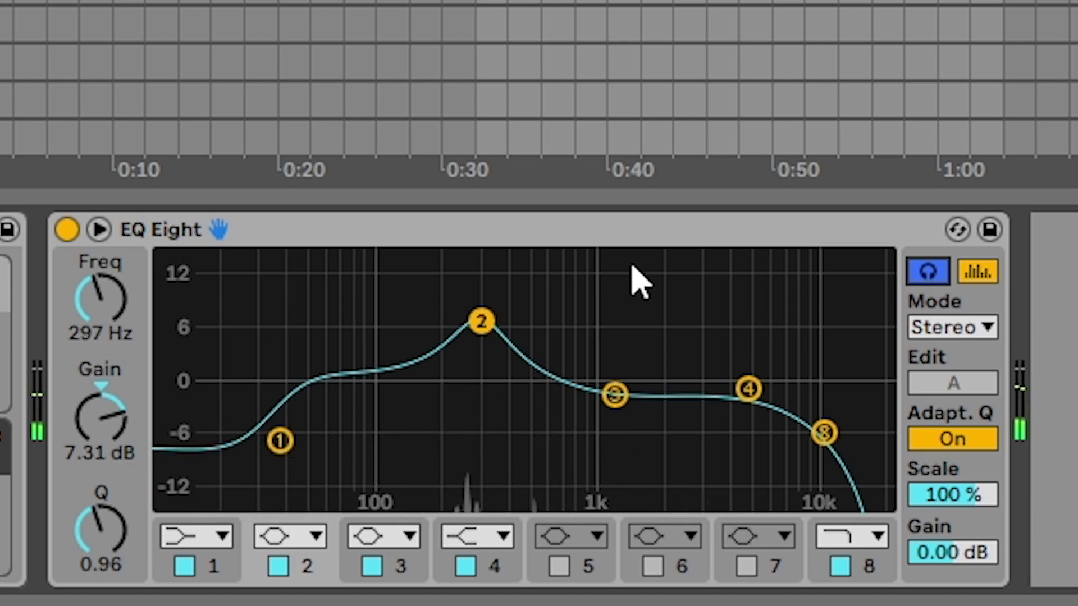
drag(482, 321, 652, 300)
drag(529, 309, 453, 284)
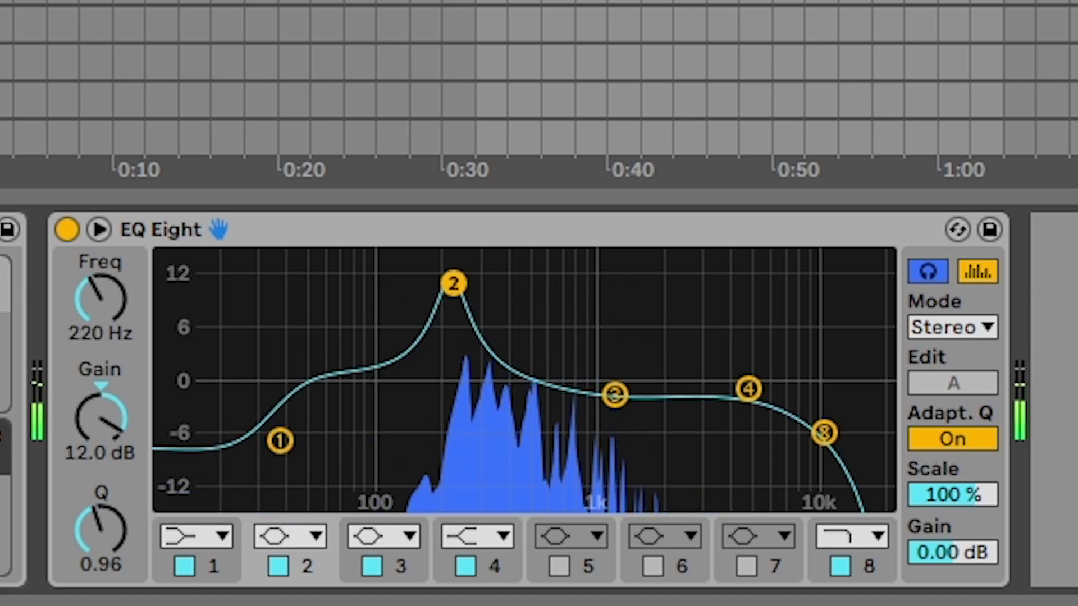
- Raise band 4 to about 1.8 dB at 5.62 kHz and open EQ Eight's expanded frequency display
drag(752, 393, 759, 368)
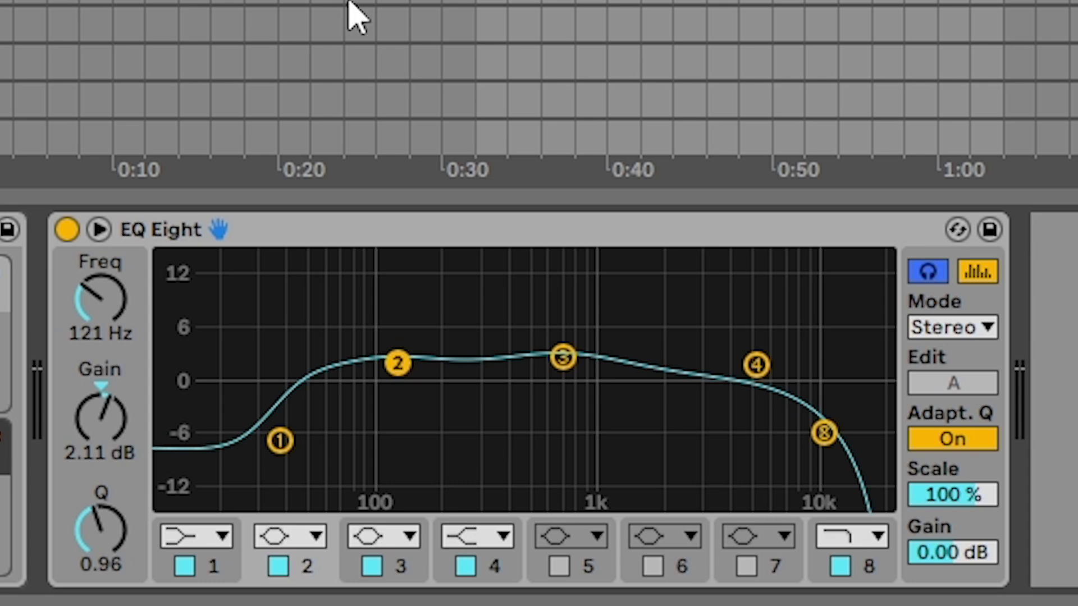
click(99, 229)
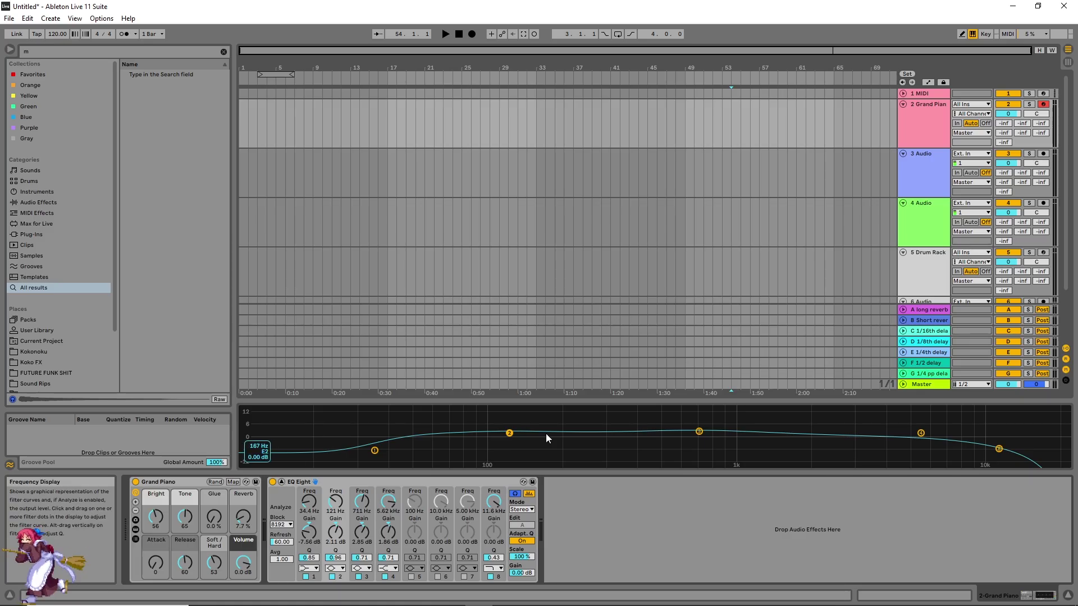
- Enlarge the expanded EQ Eight frequency display so that it fills most of the arrangement area
drag(570, 397, 600, 104)
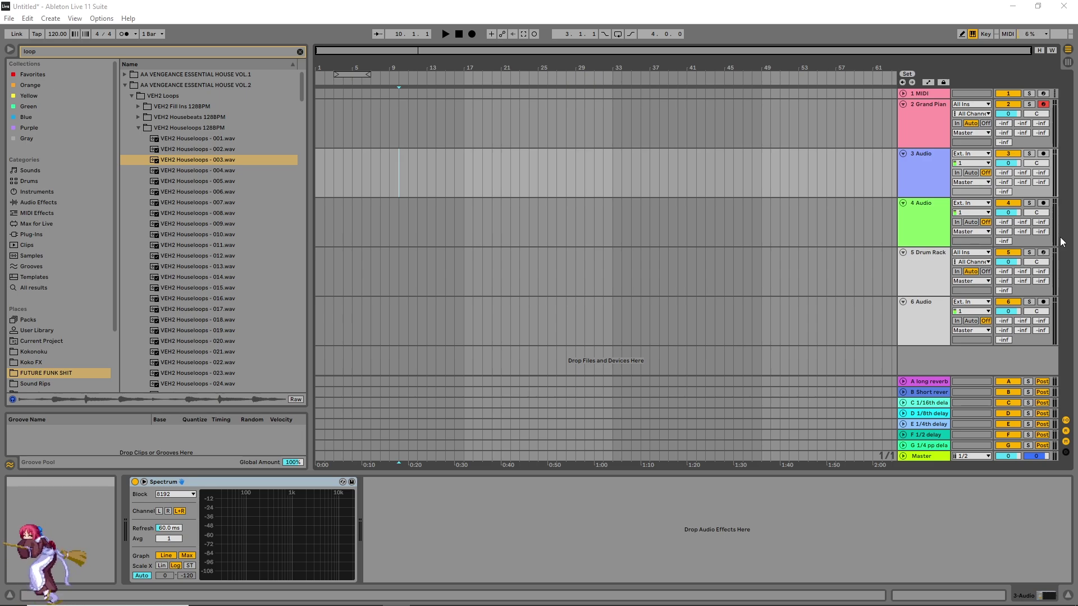
- Place VEH2 Houseloops - 003.wav on audio track 3 at bar 33, play it briefly, and duplicate the clip once
click(188, 160)
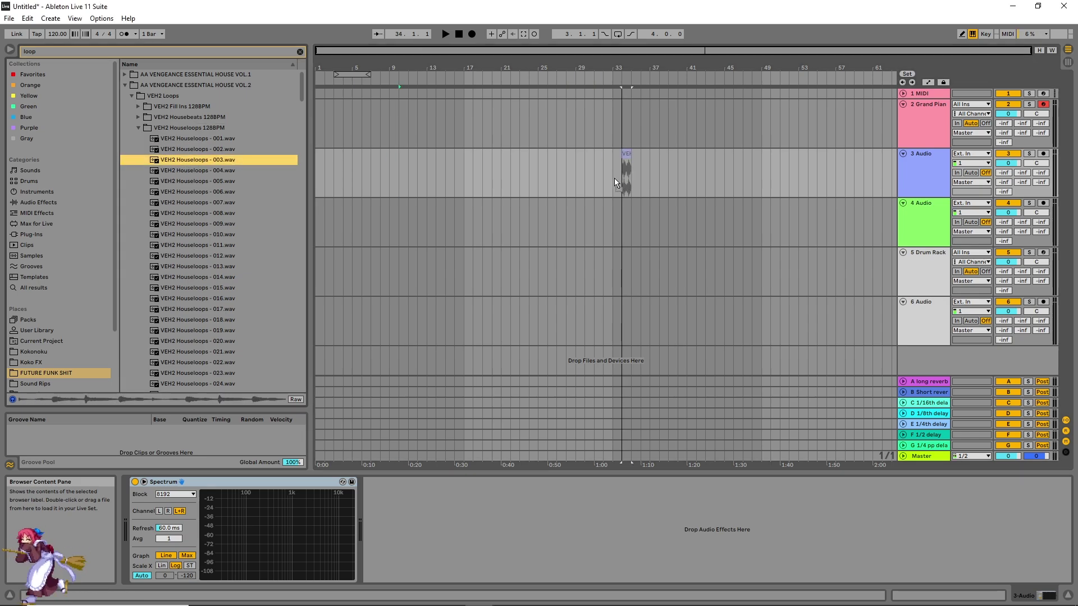
drag(617, 163, 617, 164)
key(z)
key(space)
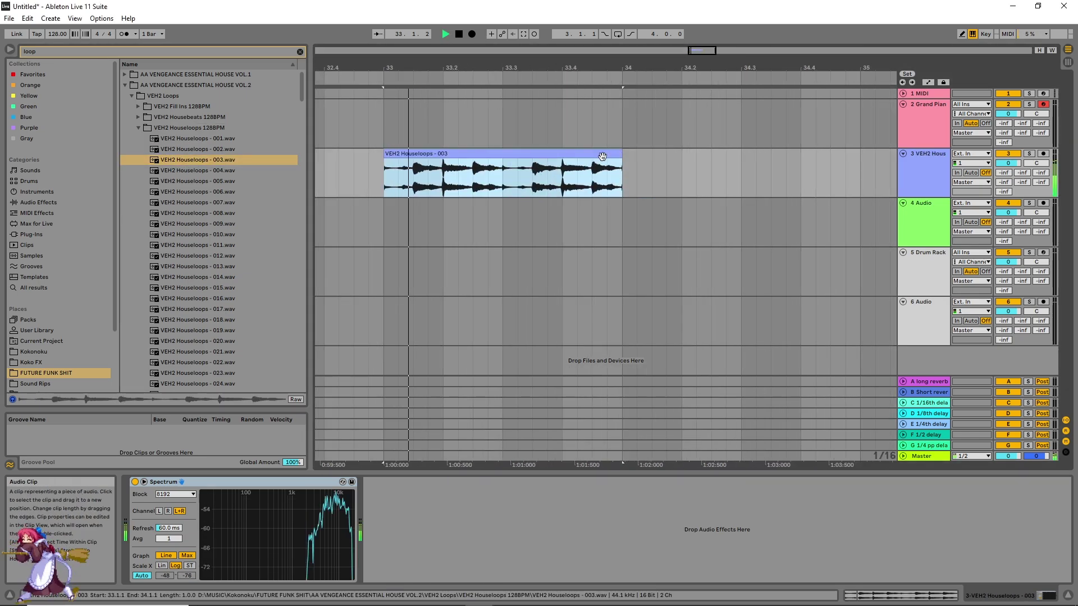
key(ctrl+d)
key(space)
key(minus)
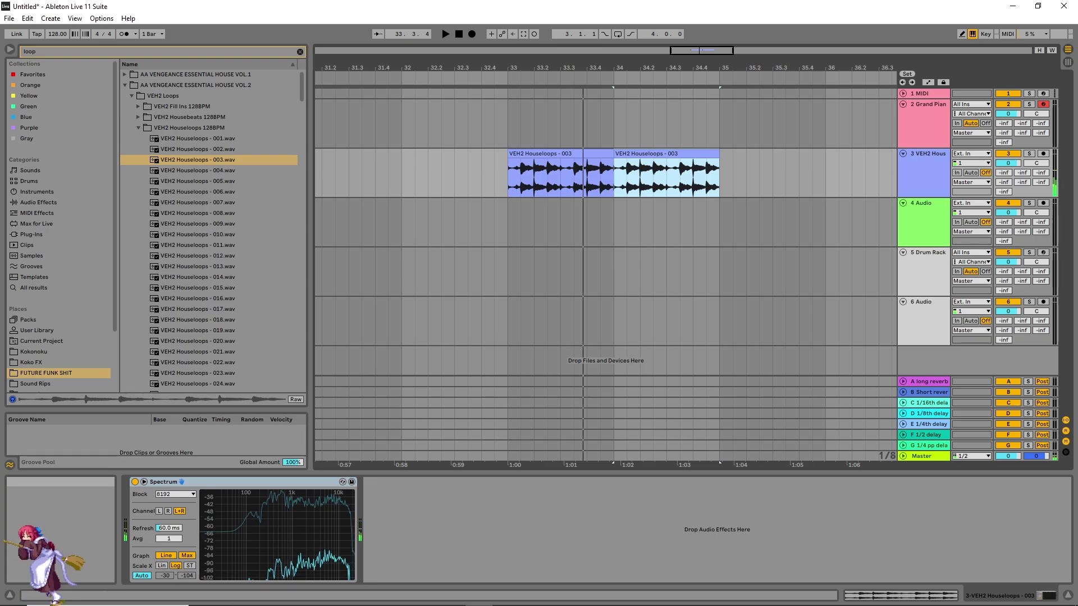
- Set the house loop track's volume to -9.6 dB and play the loops from the first clip
key(XF86AudioRaiseVolume)
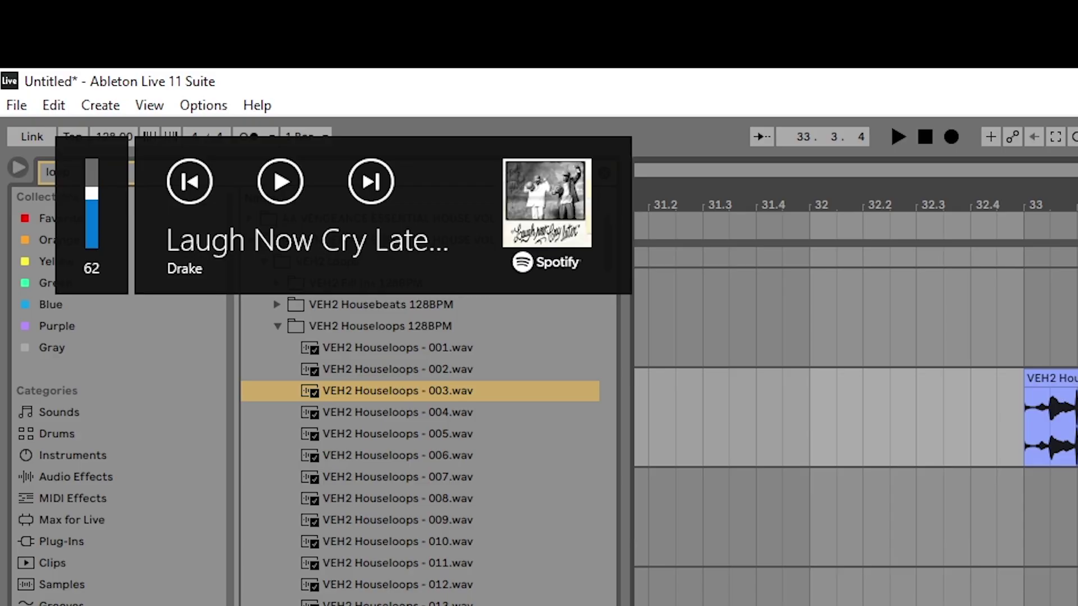
click(567, 154)
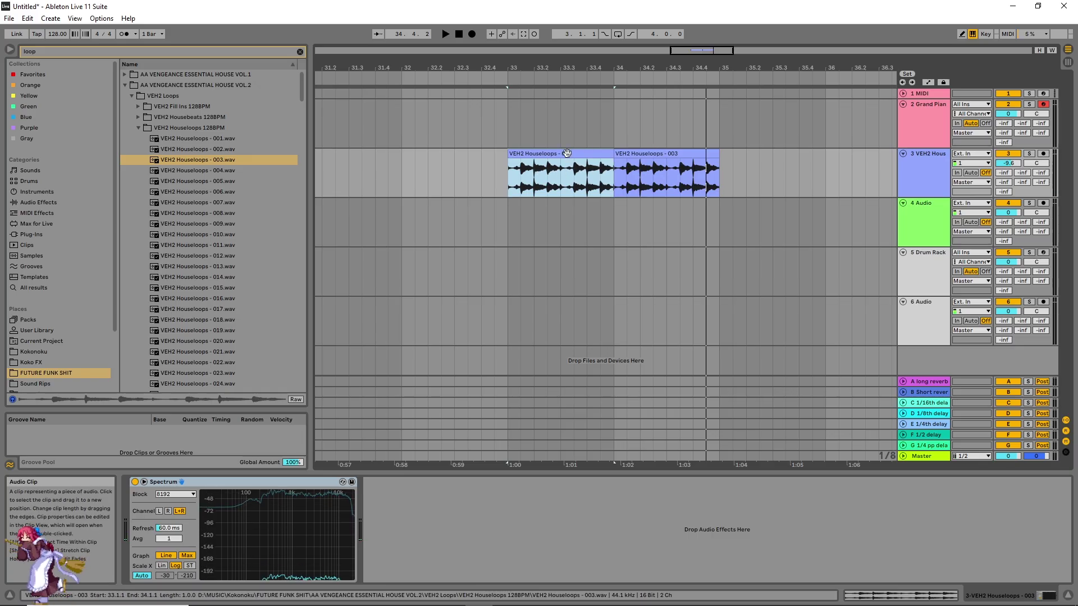
key(space)
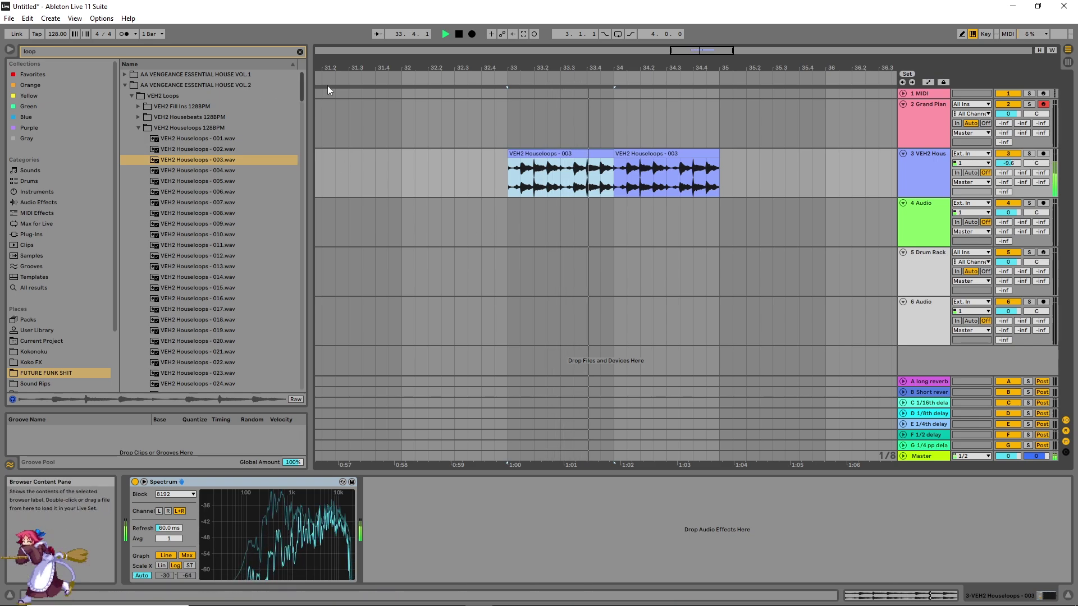
- Find EQ Eight by searching all results for "eq", add it to the house loop track, and delete the Spectrum device
key(ctrl+f)
text(eq)
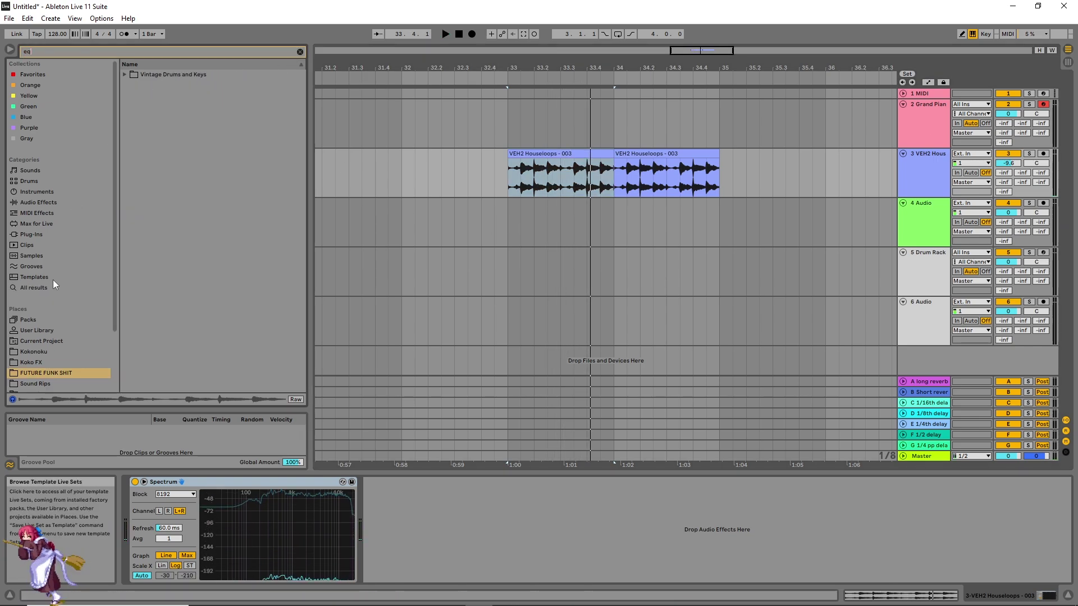
click(54, 285)
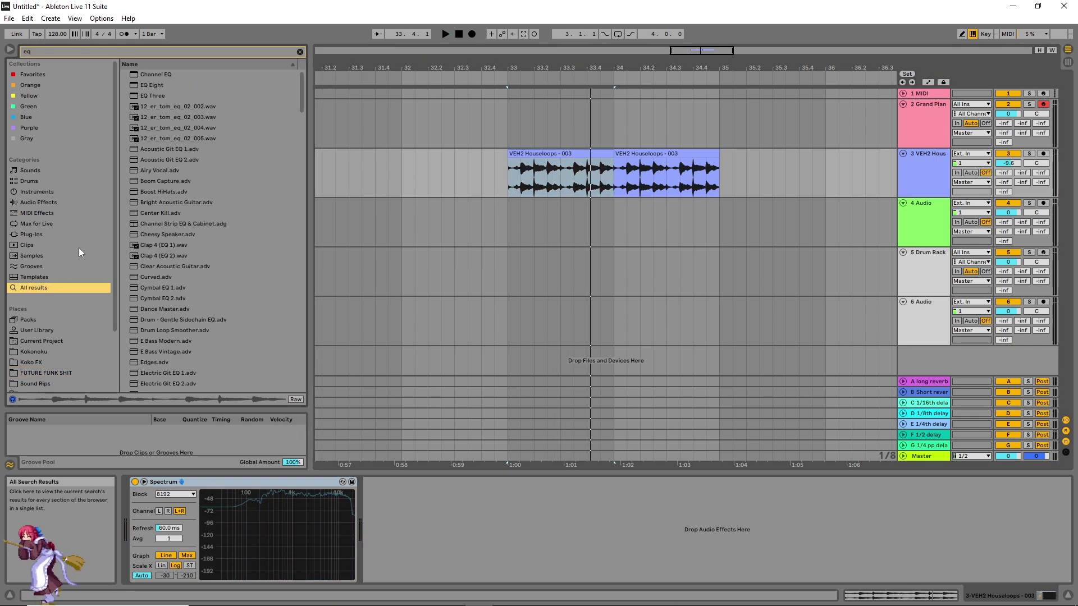
click(156, 87)
key(Return)
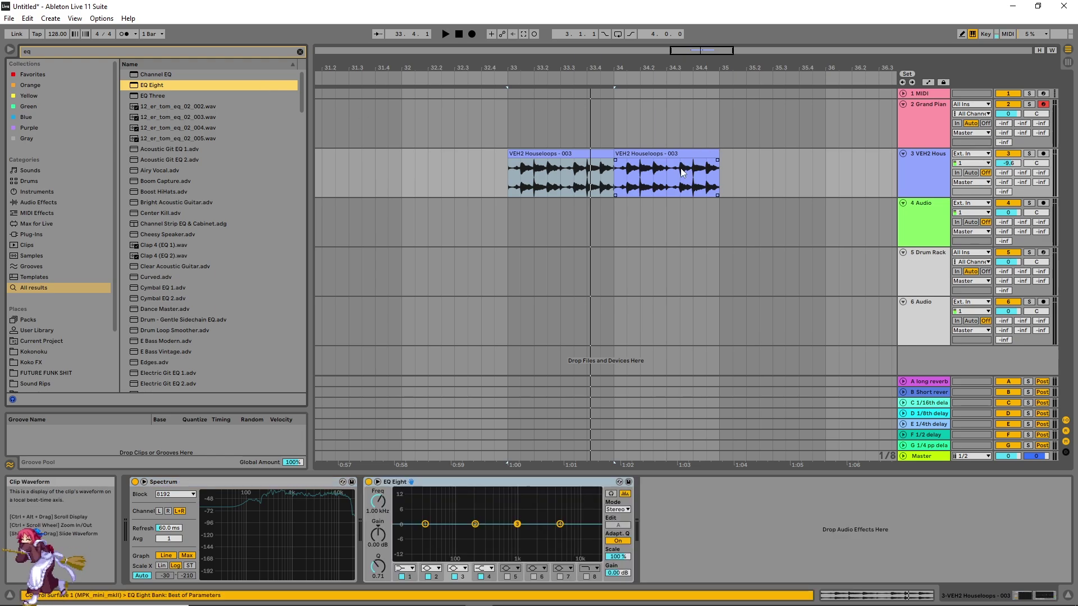
click(247, 480)
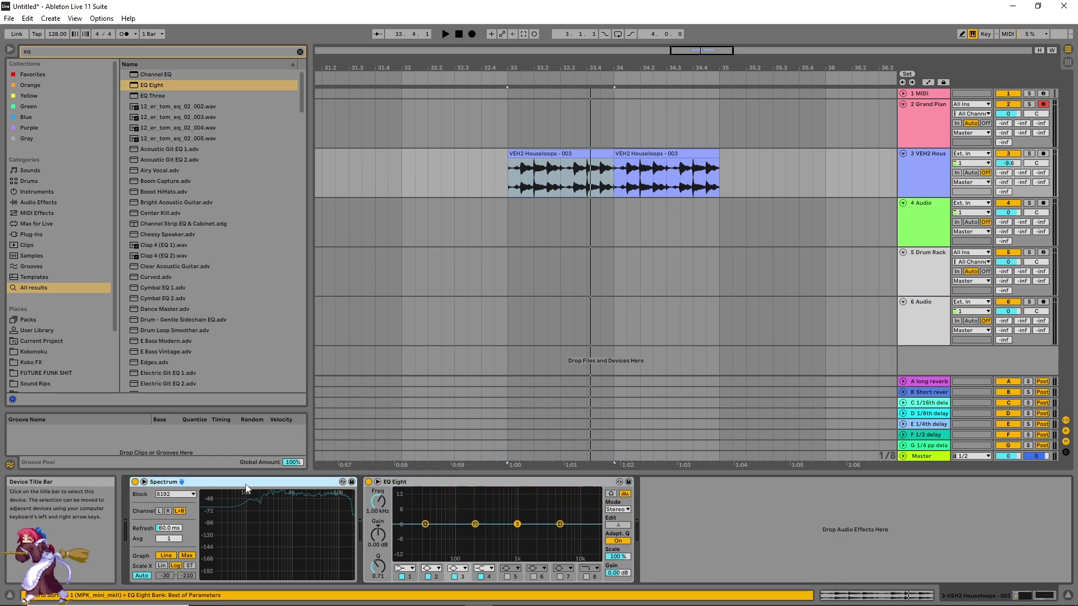
key(Delete)
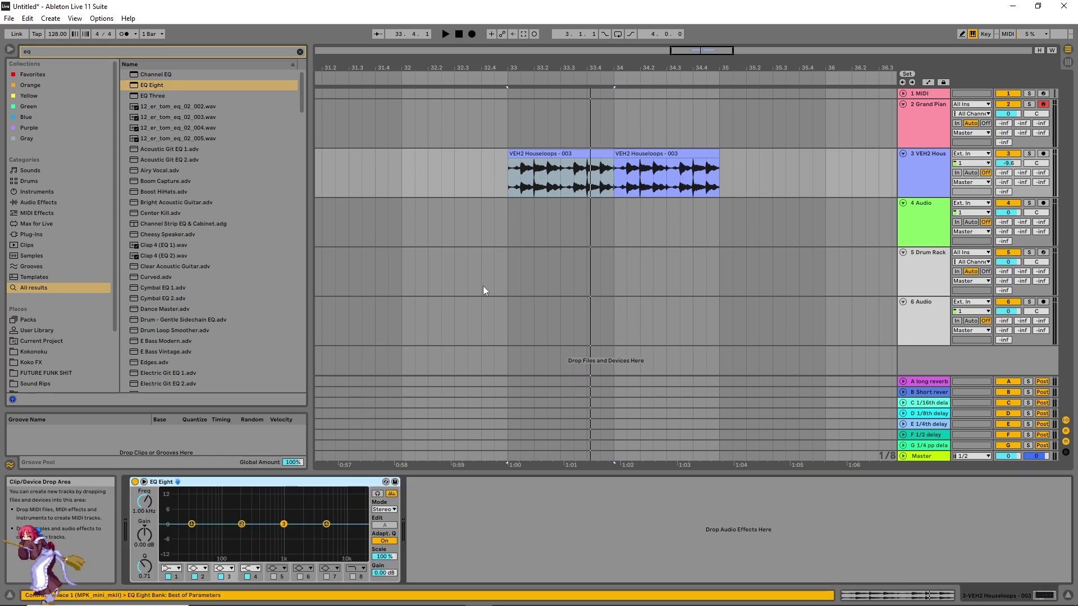
- Examine the playing loop's frequency content in EQ Eight's expanded display, and collapse the display
click(145, 486)
key(space)
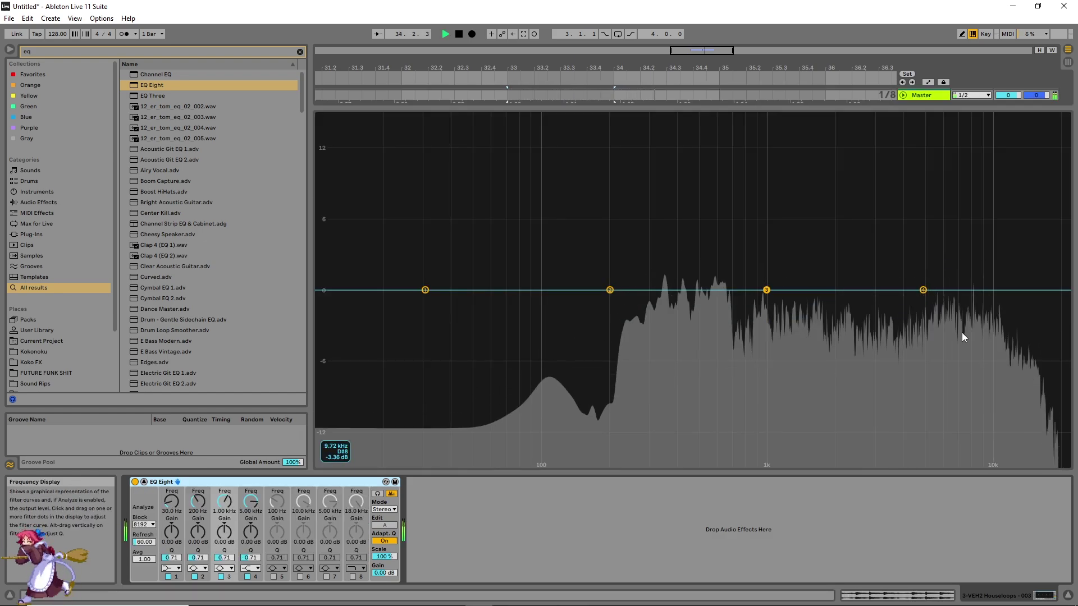
key(space)
click(144, 482)
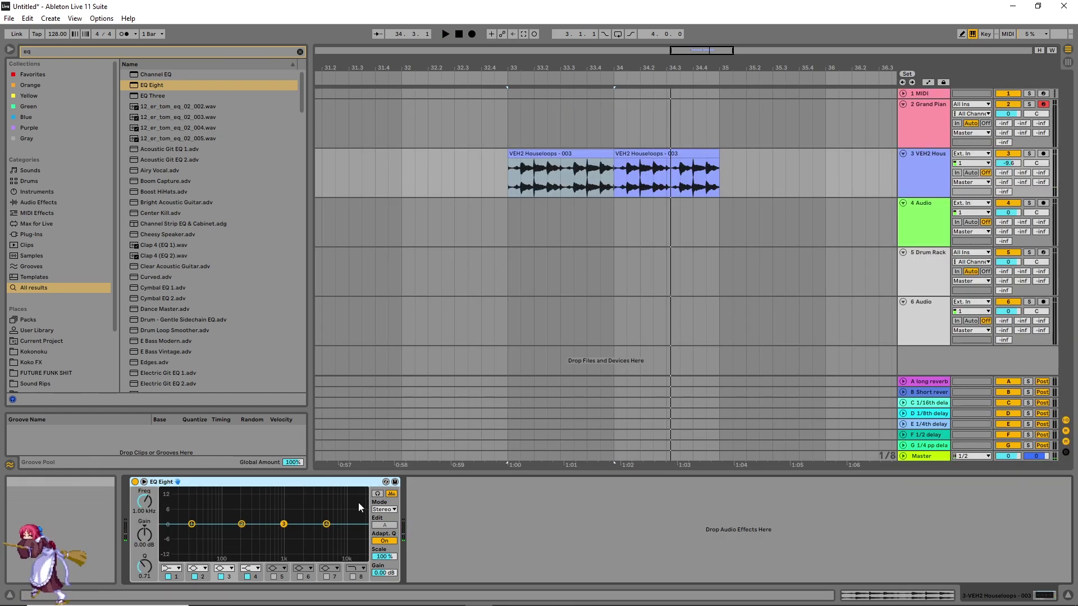
- Cut band 4 to about -7.3 dB with a Q of 0.93 and make band 1 a low cut at 88 Hz during playback
key(space)
drag(326, 524, 325, 541)
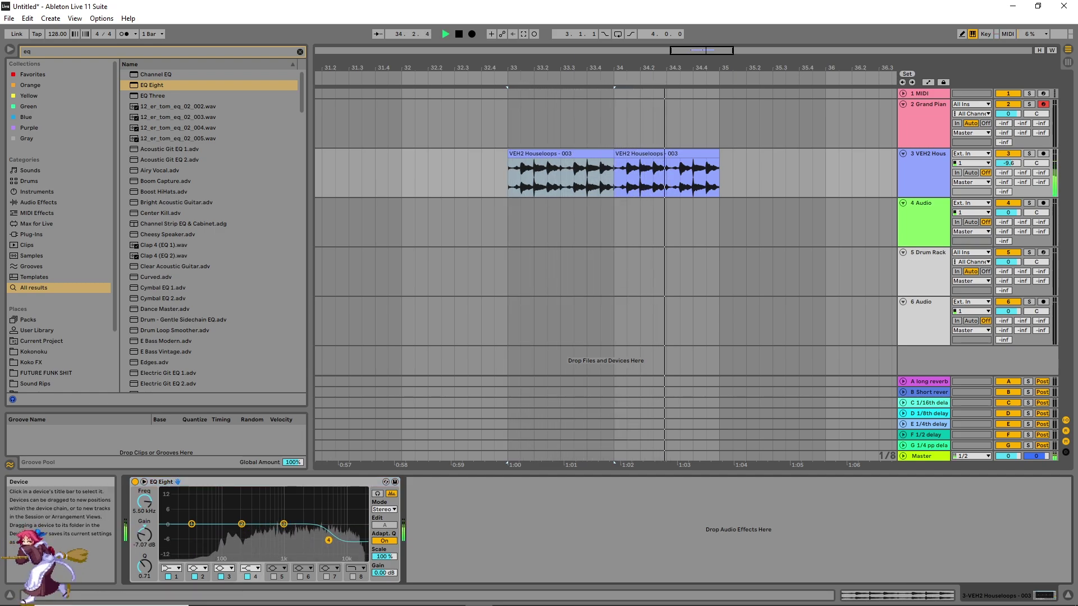
drag(141, 568, 141, 564)
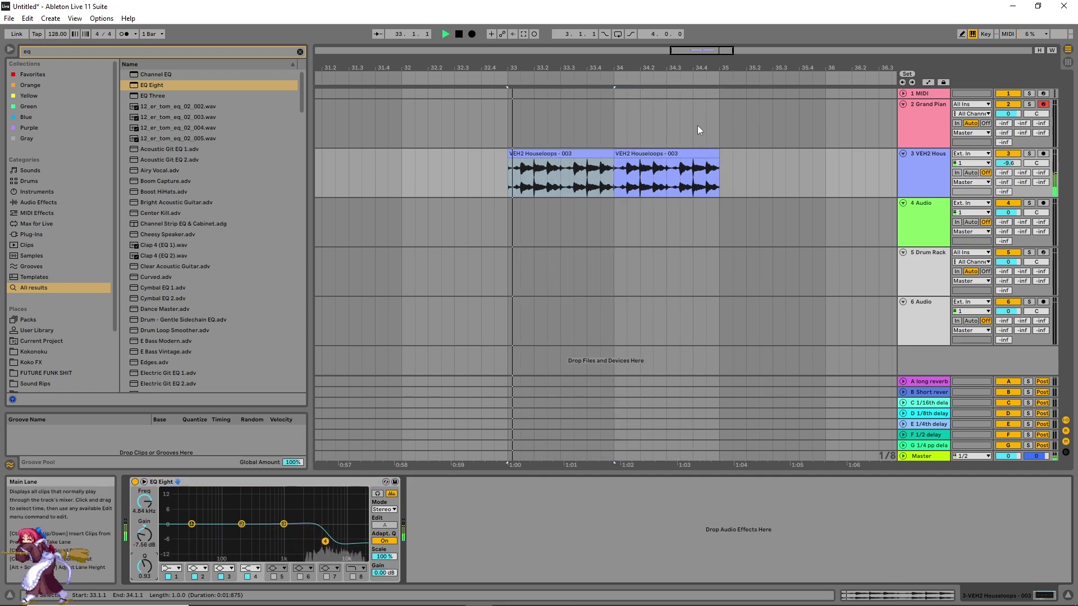
drag(328, 542, 331, 541)
drag(191, 524, 208, 537)
key(space)
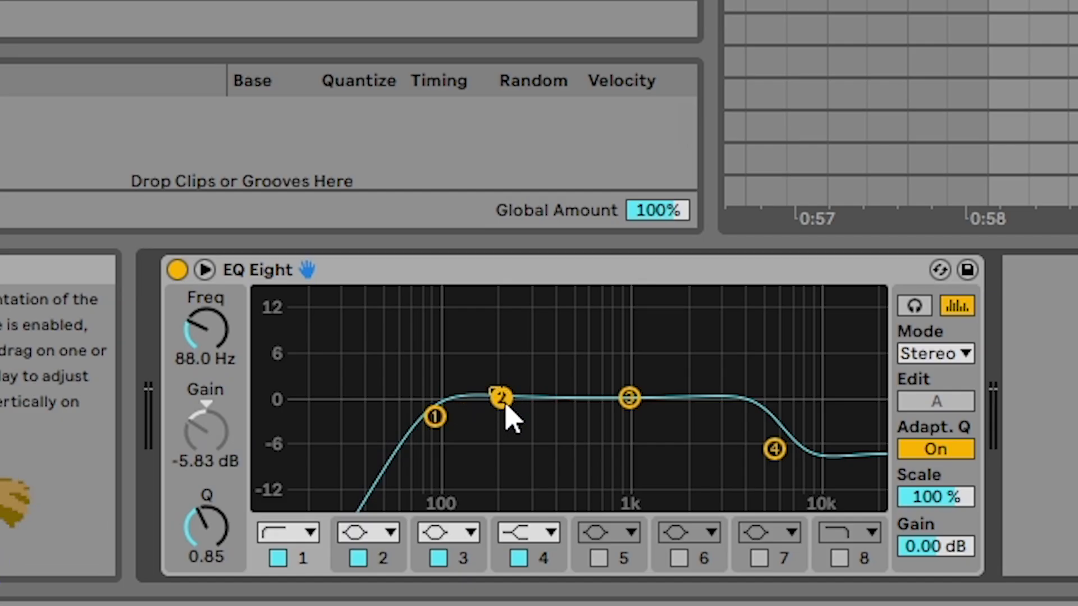
- Cut band 2 to about -13 dB near 210 Hz, boost band 3 to about 11 dB, and set band 4 to 4.35 kHz
click(241, 524)
drag(509, 412, 510, 507)
drag(631, 403, 607, 319)
drag(775, 449, 746, 449)
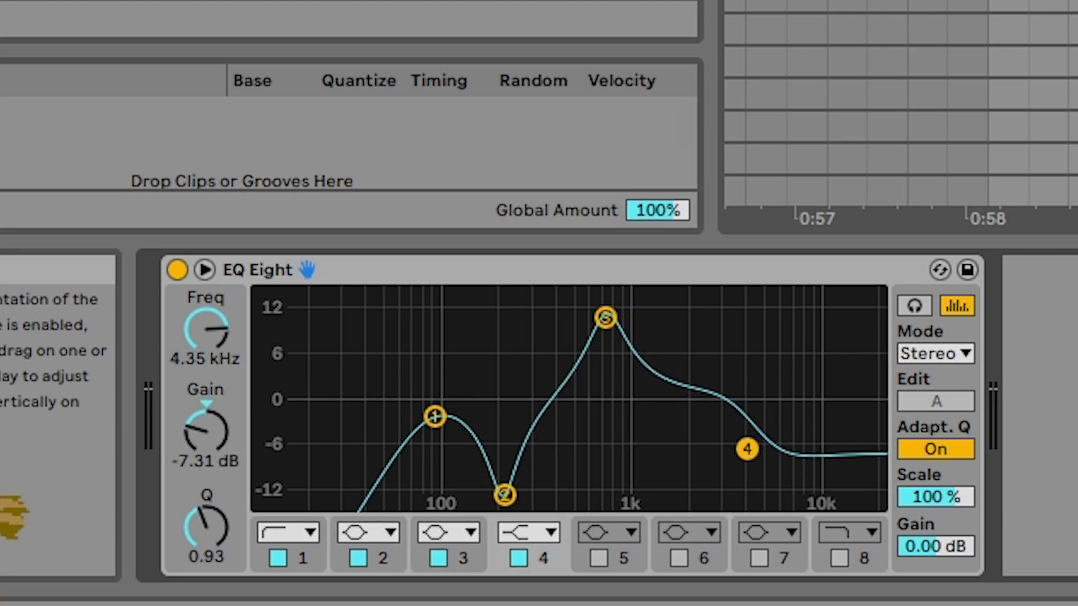
- Enable bands 5 and 6, cut band 5 to about -13 dB near 1.2 kHz, raise band 6 to 7.56 dB at 2.97 kHz, and play the loop
click(599, 558)
drag(443, 398, 648, 498)
click(680, 558)
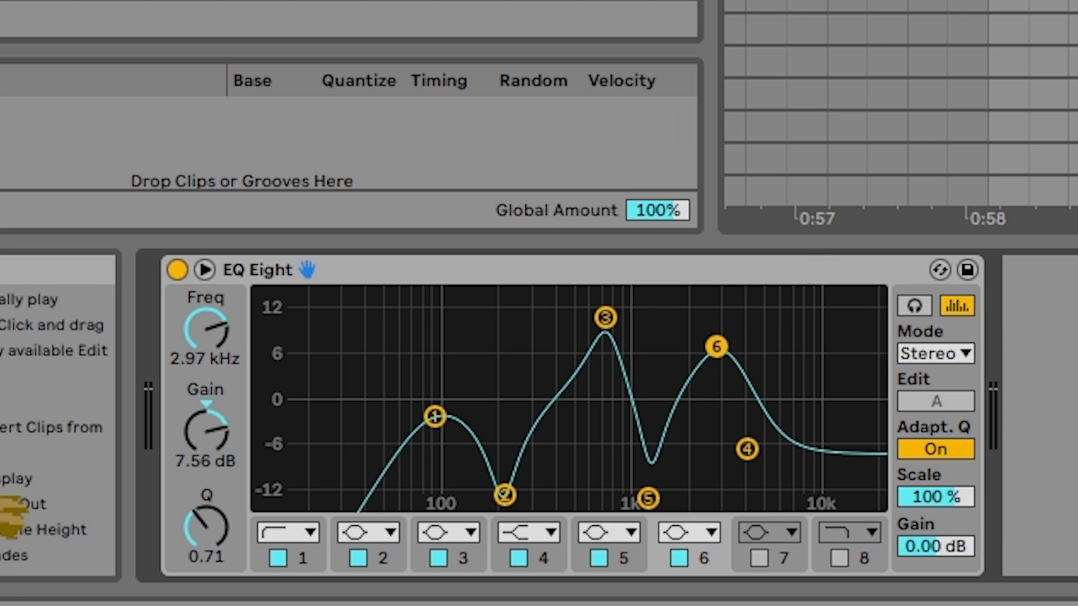
key(space)
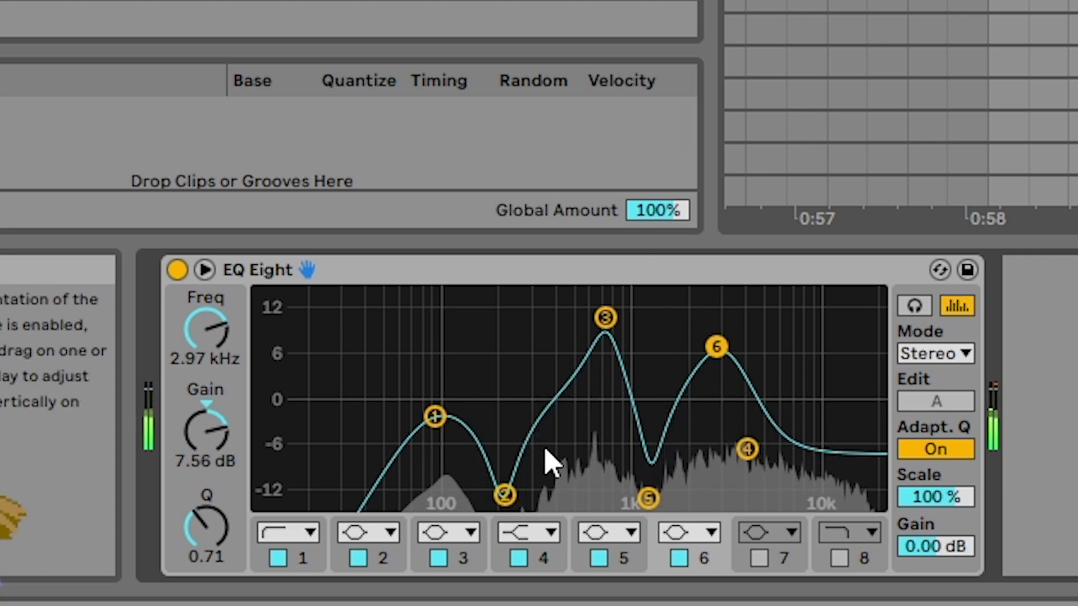
click(417, 269)
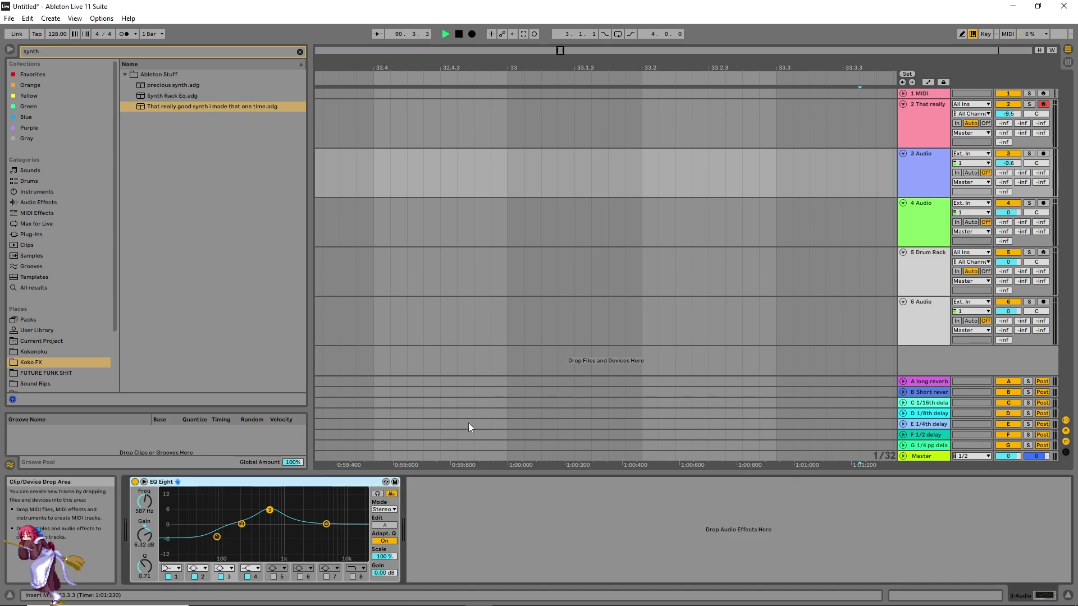
- Show the synth track's device chain and close the TAL-Bitcrusher plug-in window
click(909, 160)
click(936, 123)
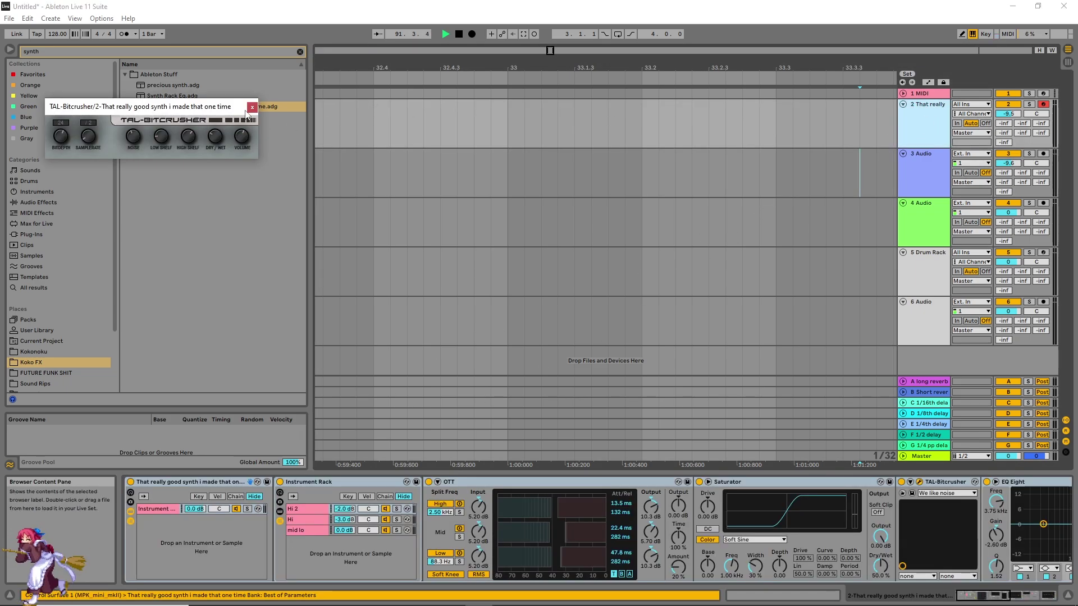
click(252, 107)
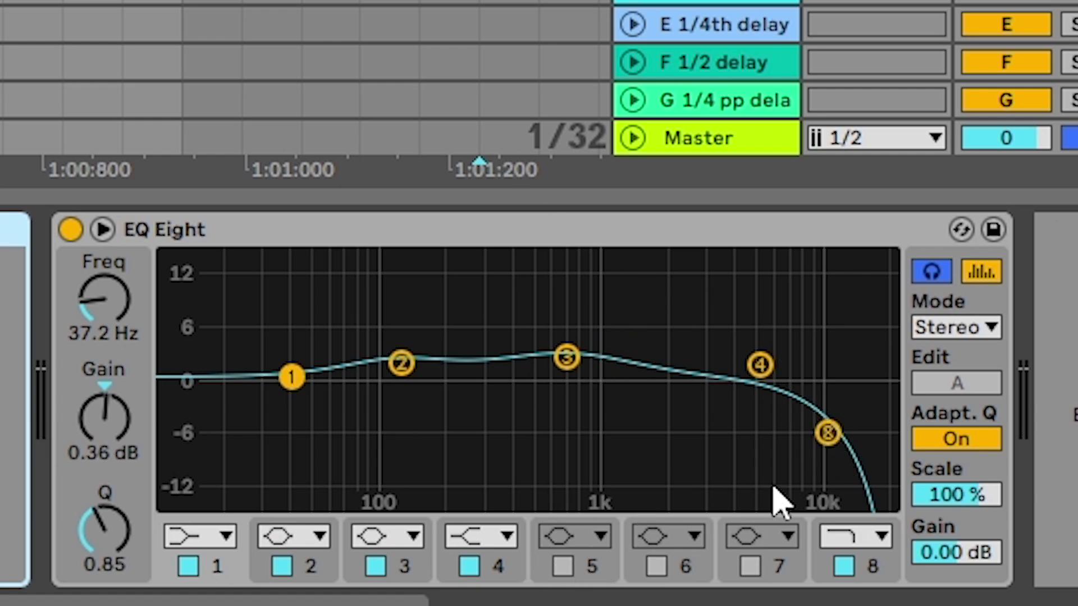
- Try raising low-pass band 8 to 22 kHz with a Q of 1.85
drag(832, 441, 853, 404)
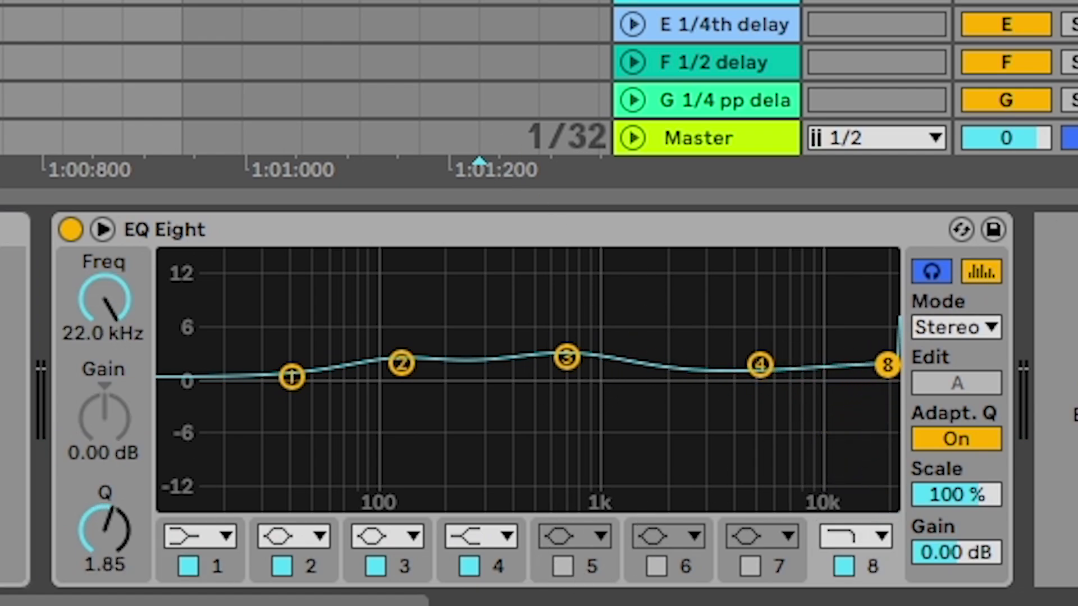
- With the synth playing and audition mode off, sweep band 3 to about 9 dB near 210 Hz and reposition bands 1 and 4
key(space)
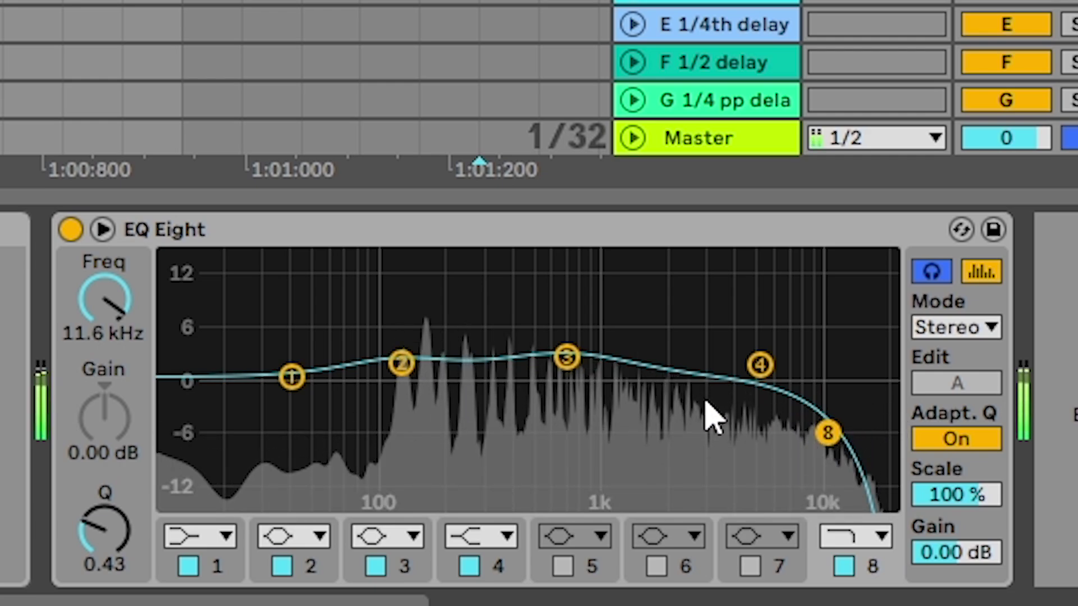
drag(566, 358, 692, 281)
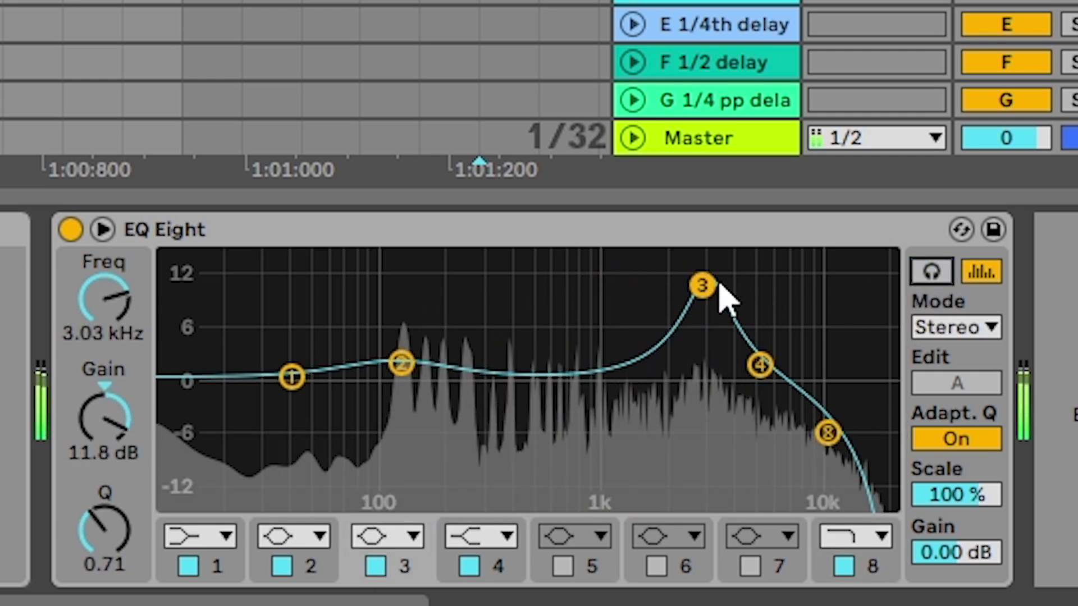
drag(709, 284, 455, 301)
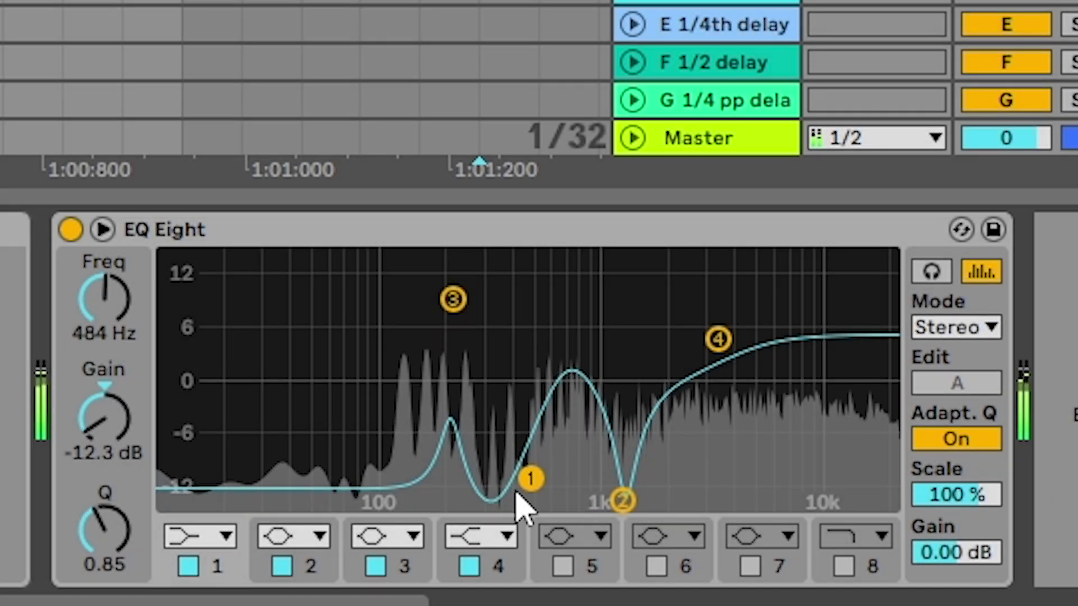
drag(530, 479, 342, 342)
drag(719, 338, 660, 462)
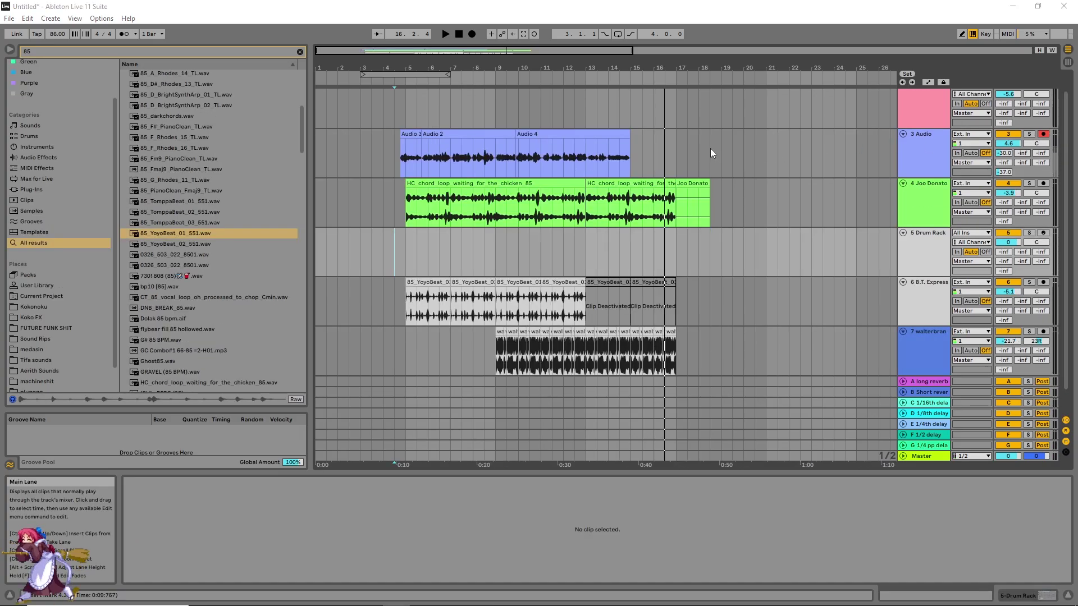
- Search the browser for "eq" and listen to the arrangement from the start of the Audio 3 clip
click(300, 51)
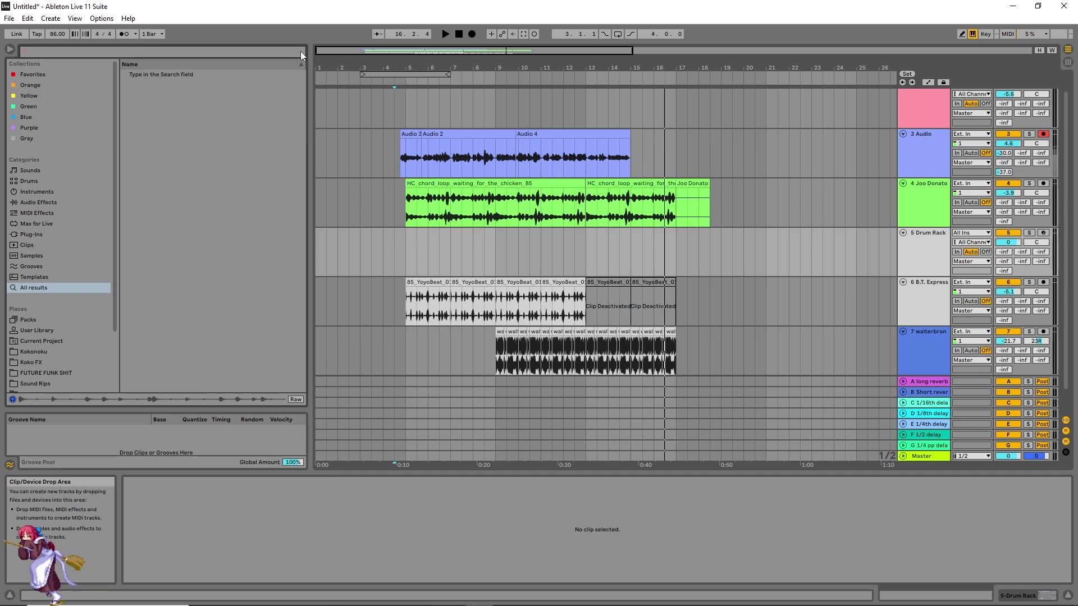
text(eq)
scroll(399, 170, up, 3)
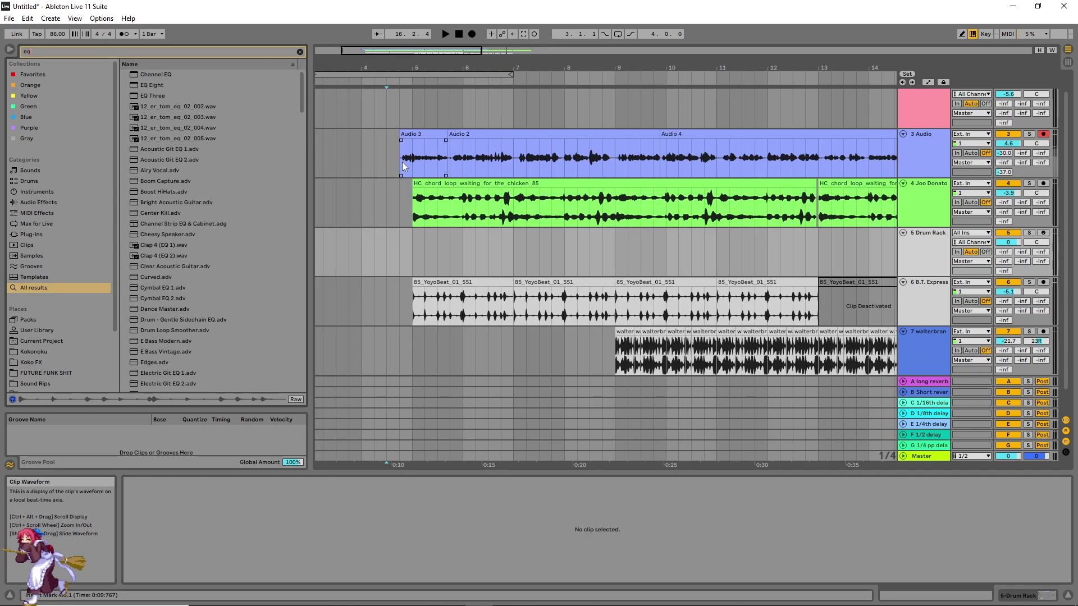
click(400, 161)
key(space)
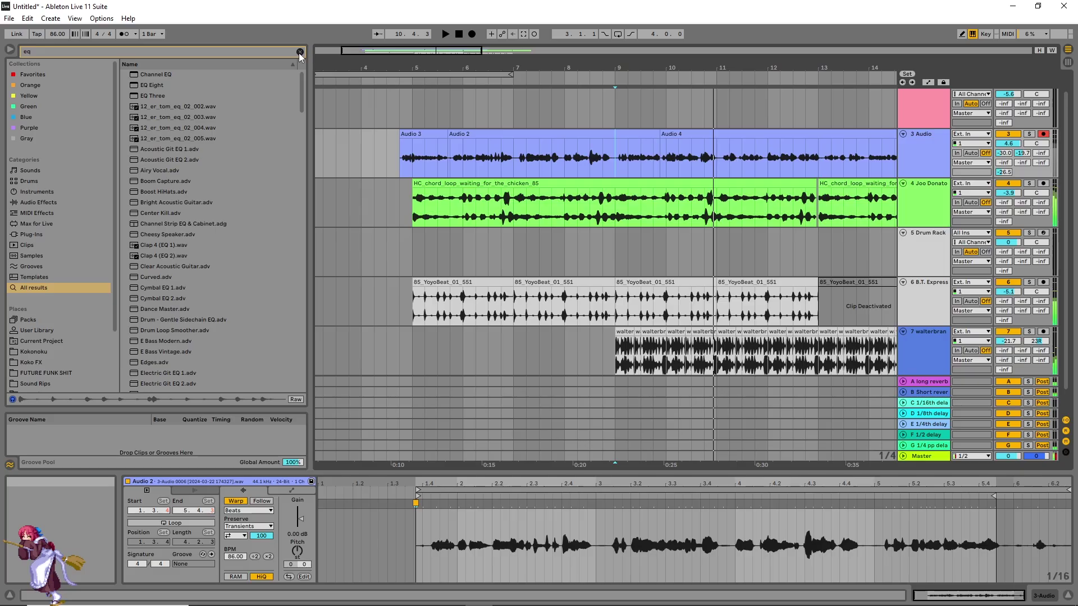
- Search the browser for "eq" again and add EQ Eight to audio track 3
click(299, 52)
text(eq)
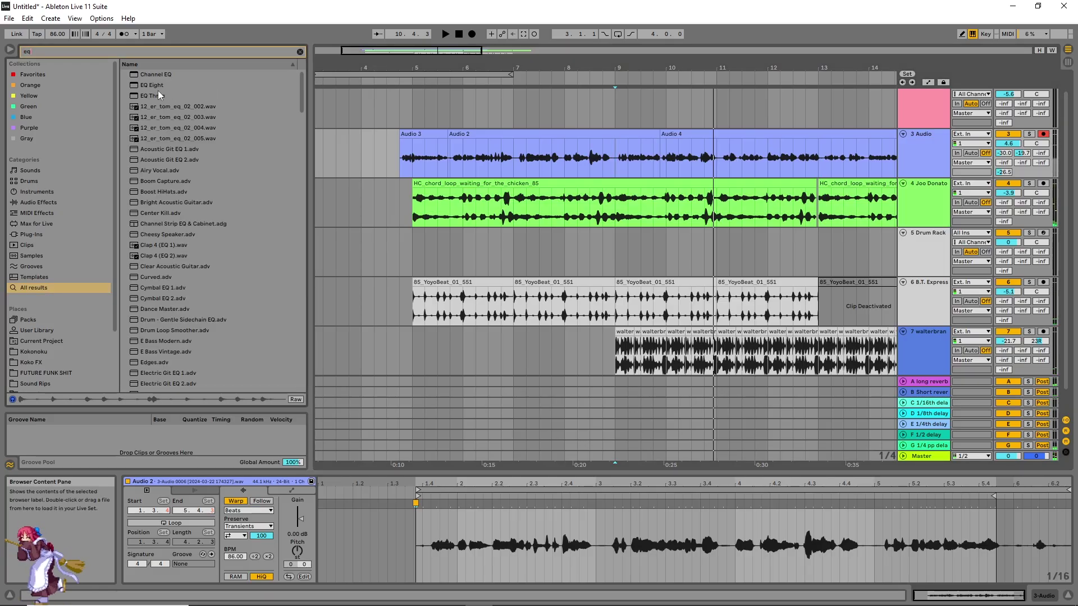
drag(659, 150, 659, 151)
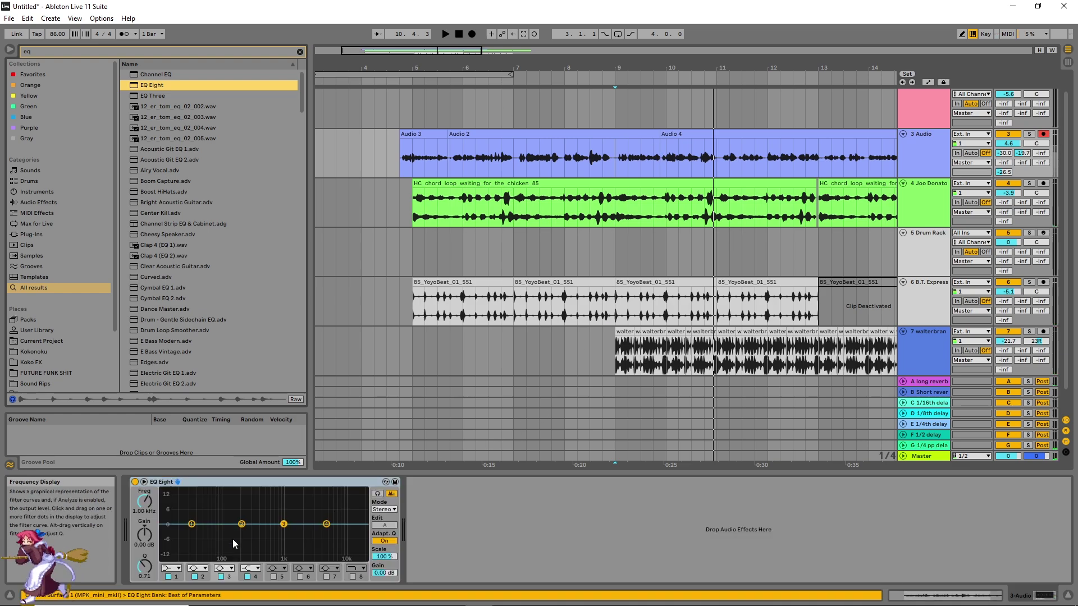
- Solo audio track 3, make bands 1 and 4 low and high cuts, and raise band 3 to 2.11 dB at 928 Hz with a Q of 1.02
click(172, 569)
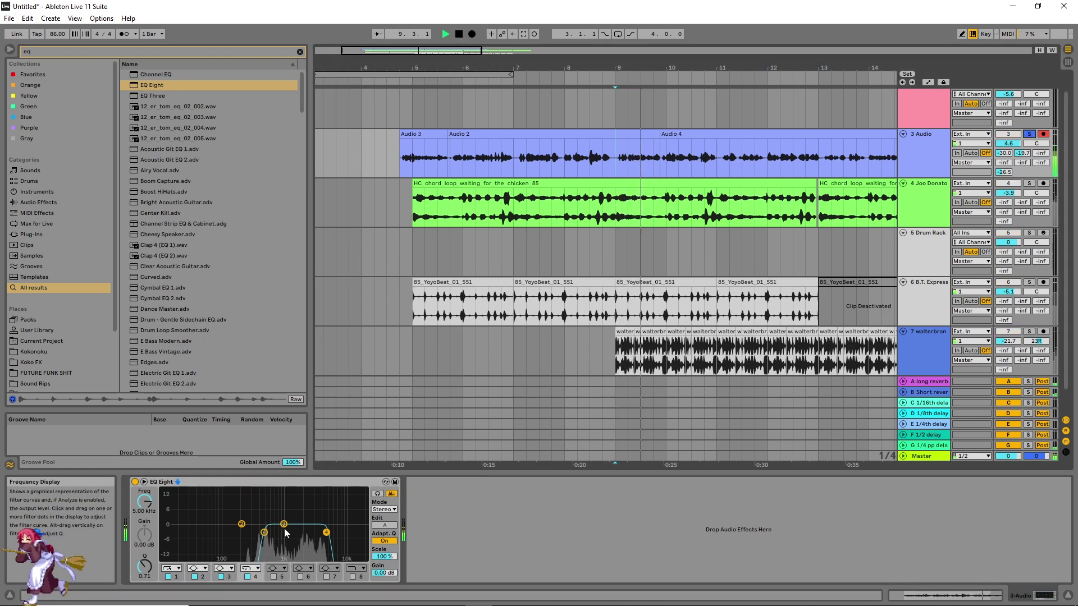
drag(261, 513, 329, 537)
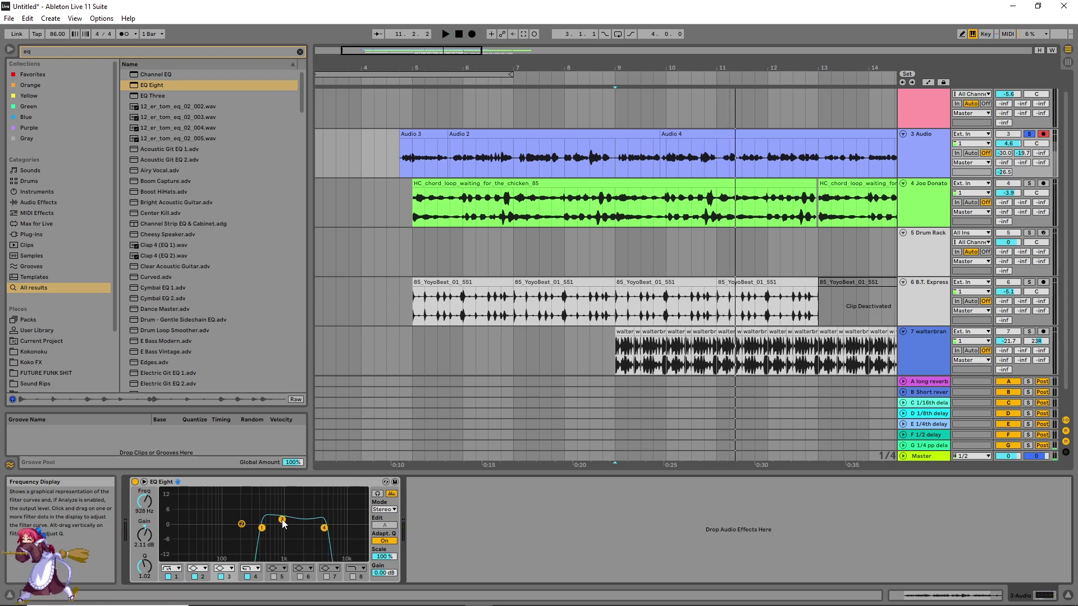
- Listen to the arrangement from bar 9 at the audio track 3 clips, and stop playback past bar 15
click(614, 164)
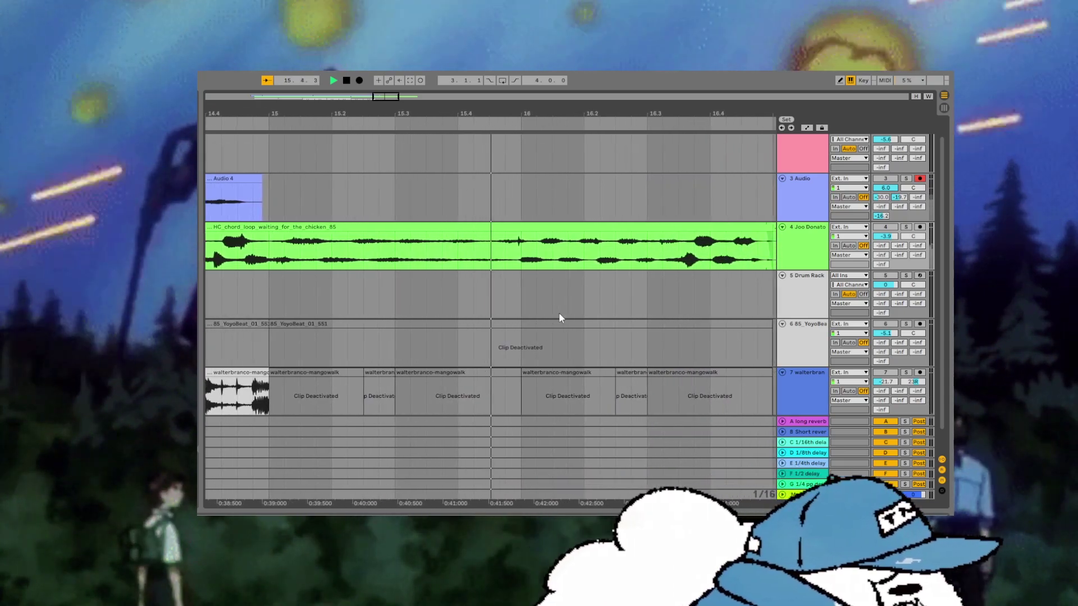
key(space)
scroll(426, 271, down, 5)
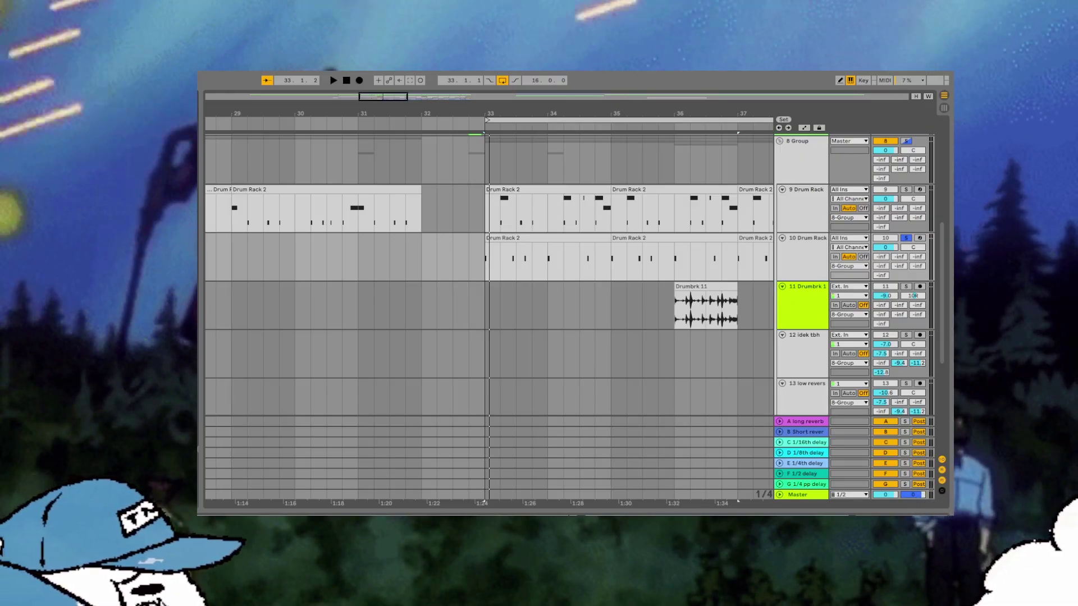
- In the daily beat set, listen to the full arrangement from bar 32 with the drum solos off
click(421, 258)
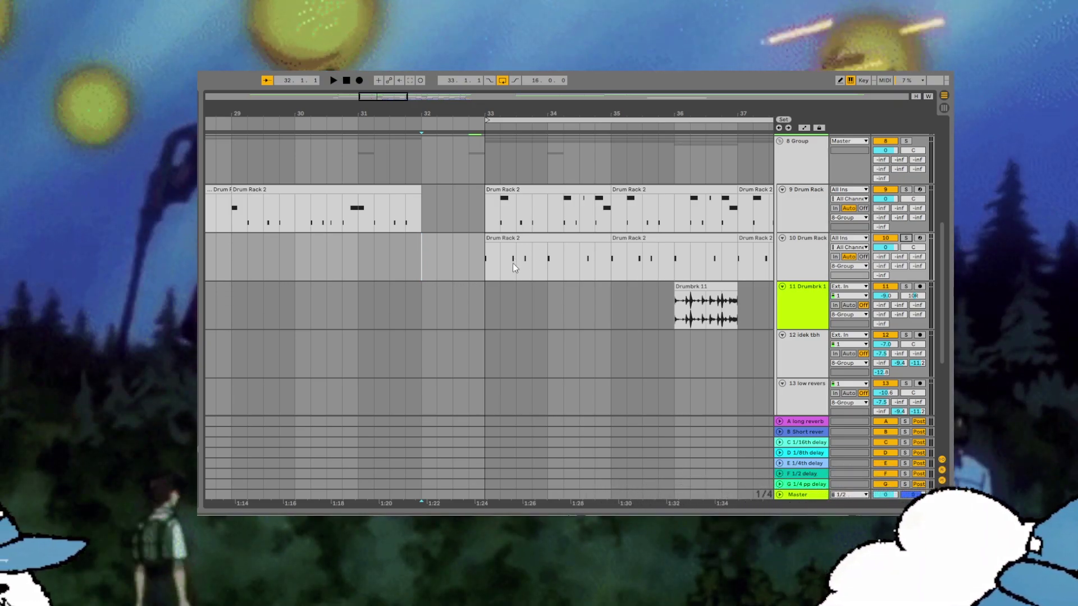
scroll(474, 301, up, 2)
ctrl+scroll(397, 329, down, 3)
key(space)
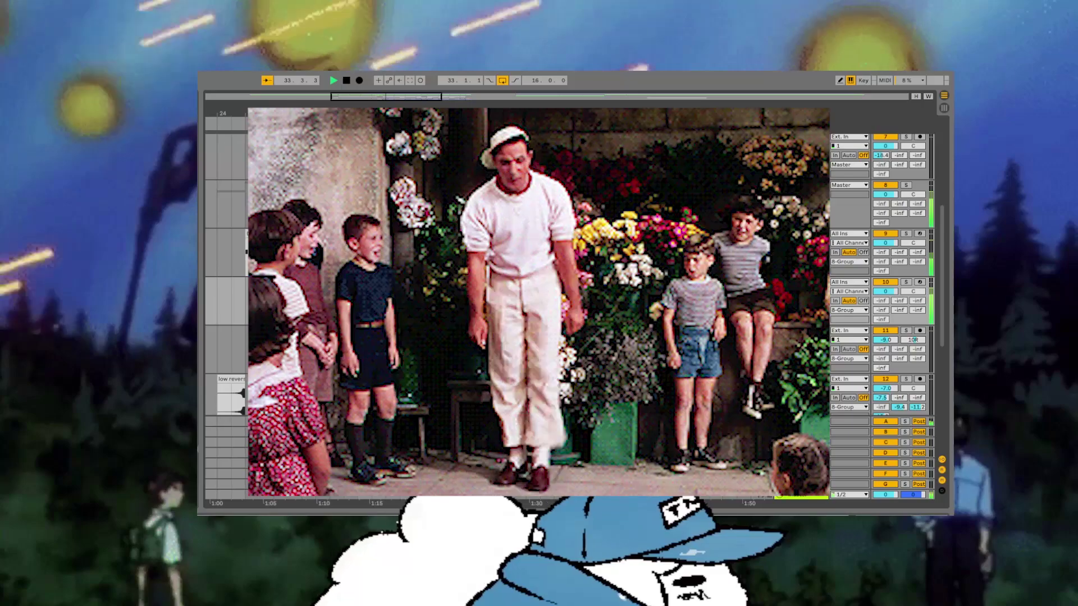
scroll(876, 275, up, 5)
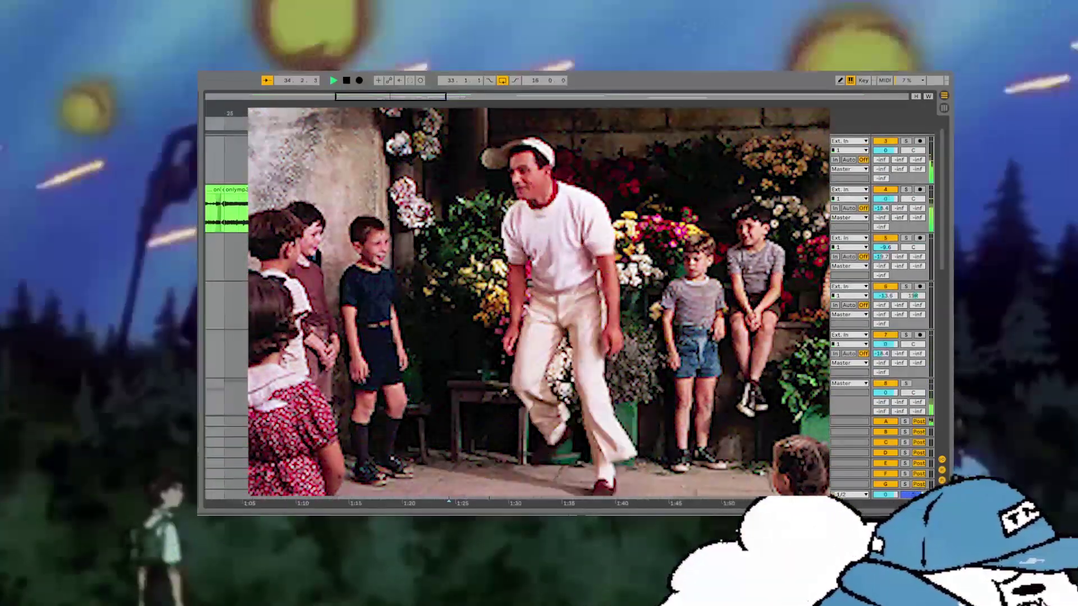
scroll(424, 310, up, 2)
key(space)
- Replay the beat from bar 32 on the Finesse track, just ahead of its clips, and stop after the drop
click(423, 311)
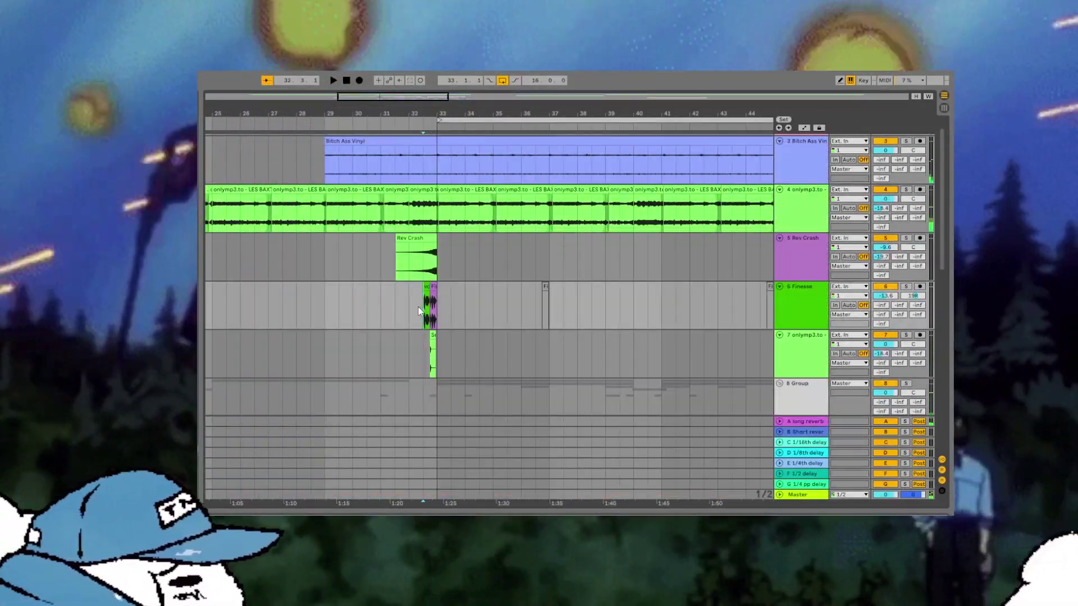
click(408, 306)
key(space)
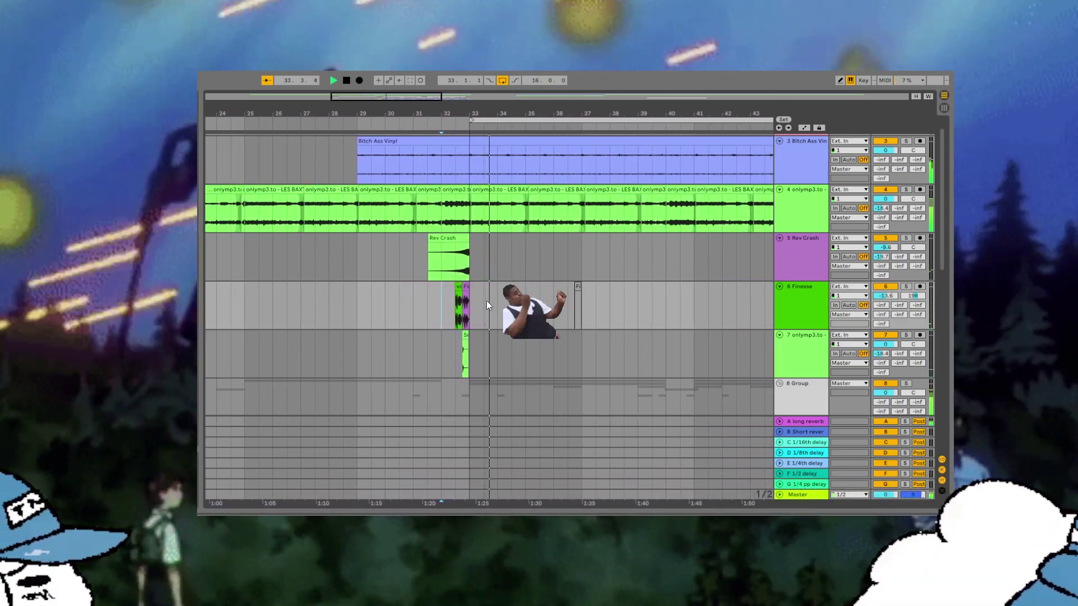
key(space)
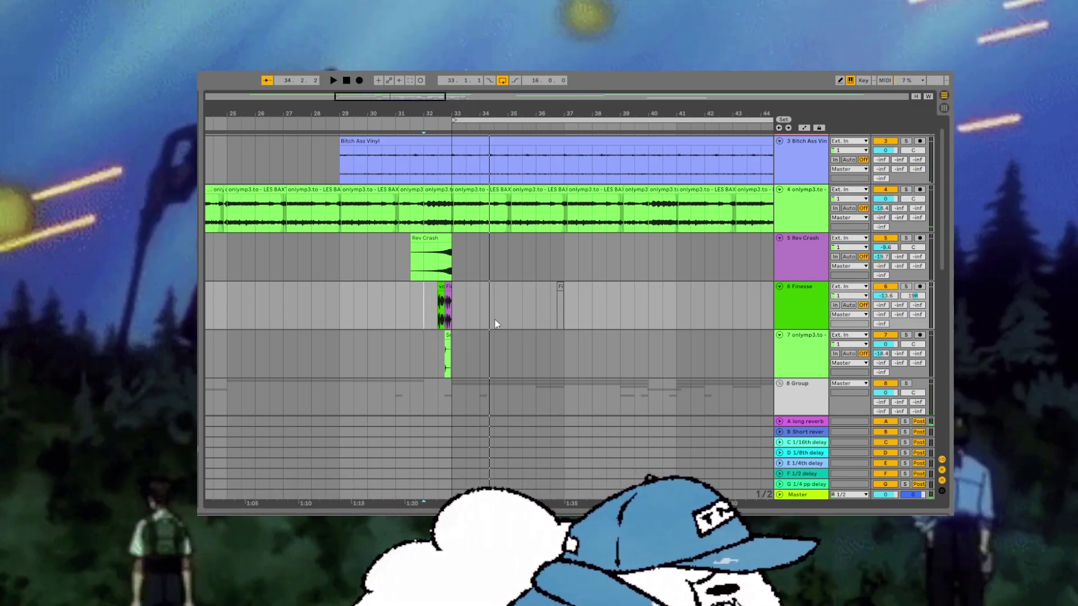
- Select the deep sub 808 clip at bar 33 on track 17, solo the track and play it
scroll(494, 306, down, 4)
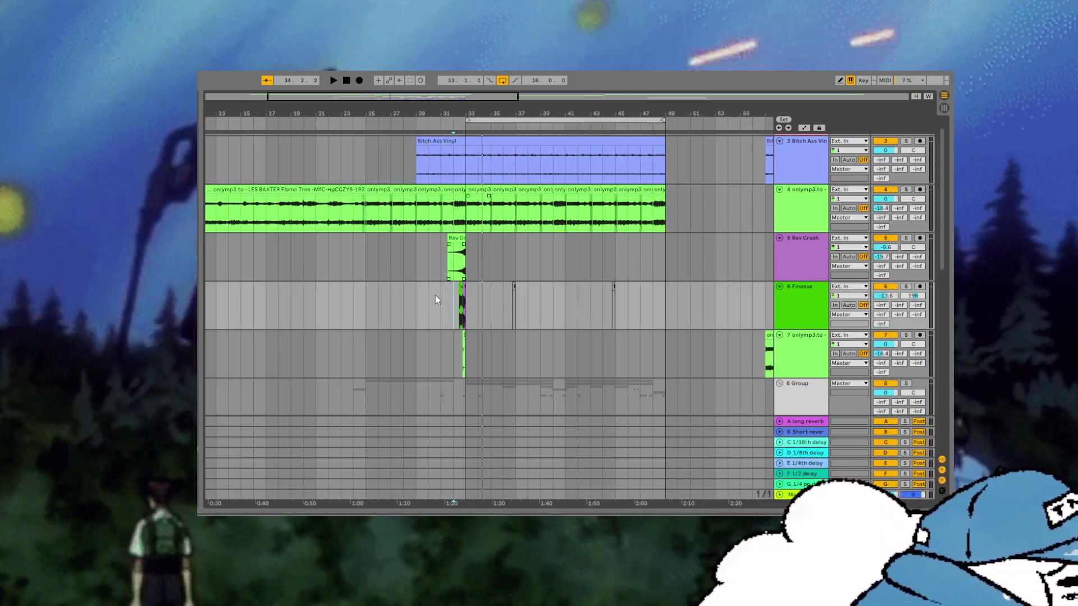
scroll(449, 314, down, 3)
scroll(456, 348, down, 3)
scroll(454, 354, up, 4)
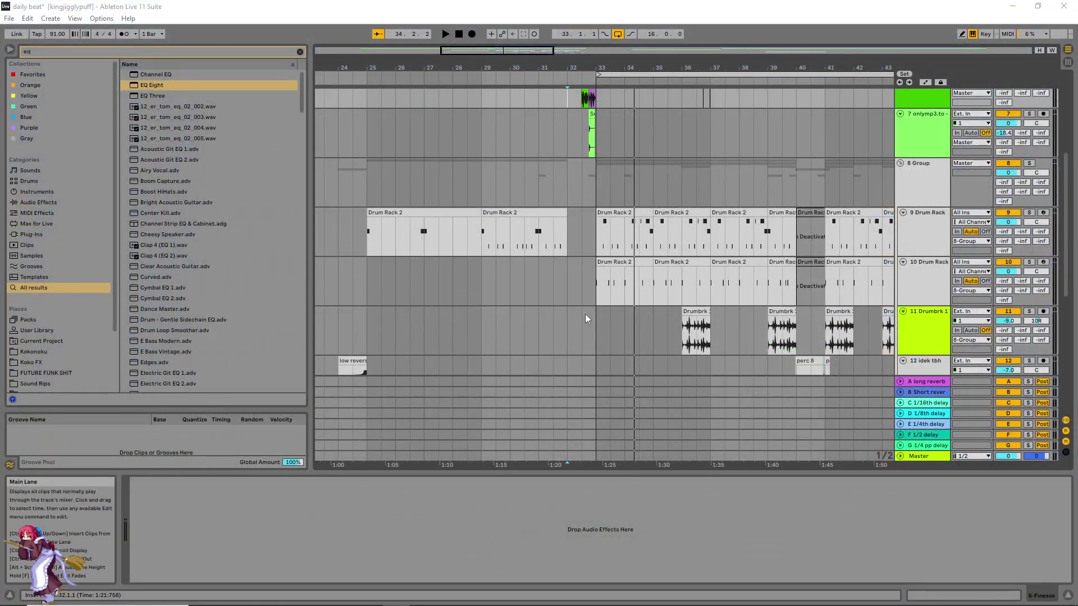
ctrl+scroll(598, 312, up, 3)
scroll(668, 300, down, 3)
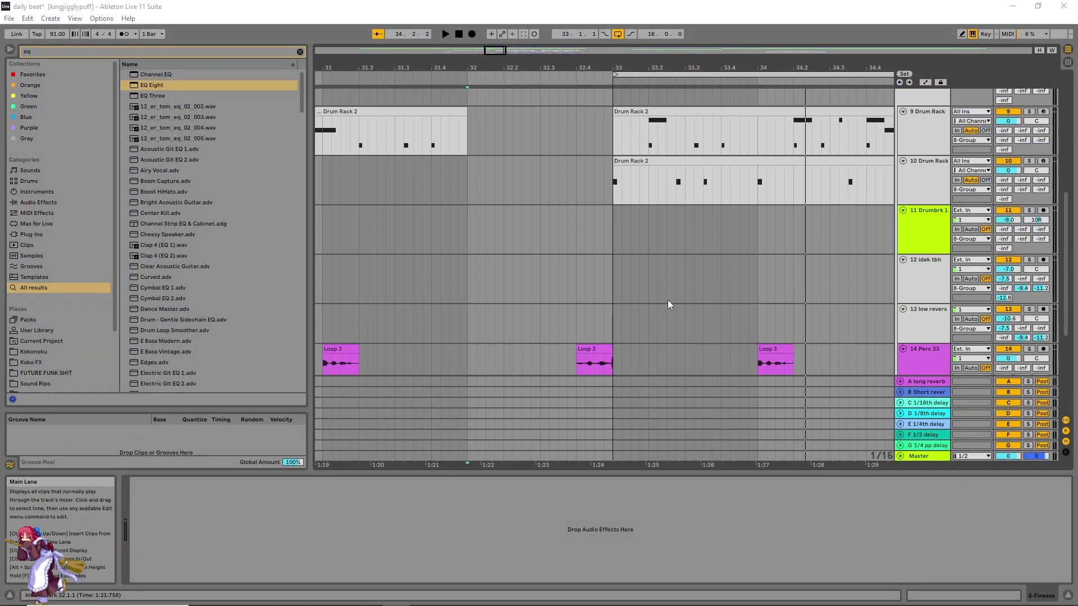
ctrl+scroll(667, 308, up, 3)
scroll(667, 312, down, 5)
click(599, 306)
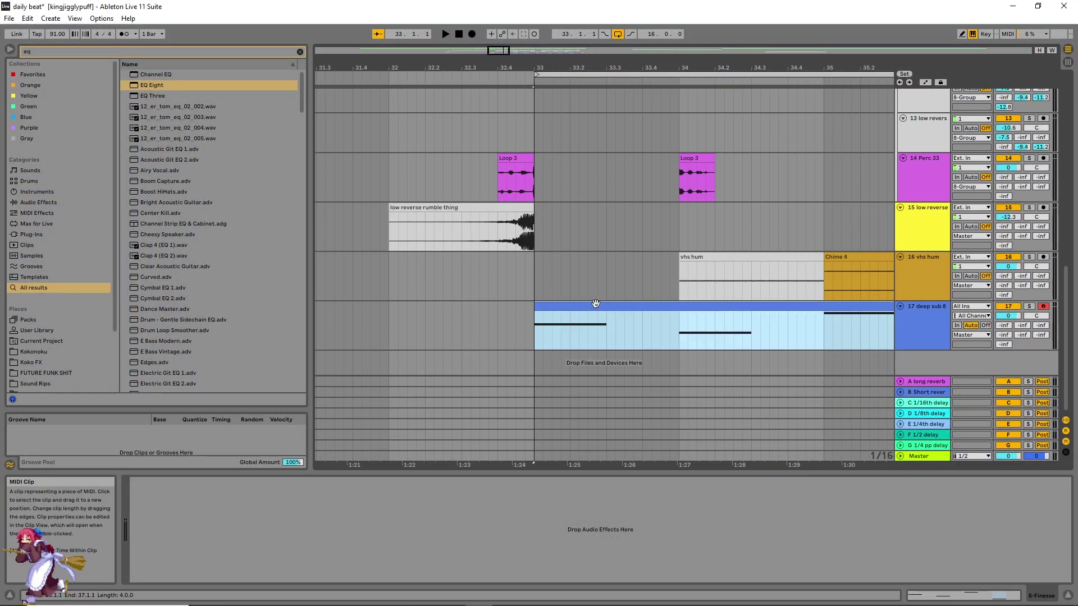
click(1029, 306)
key(space)
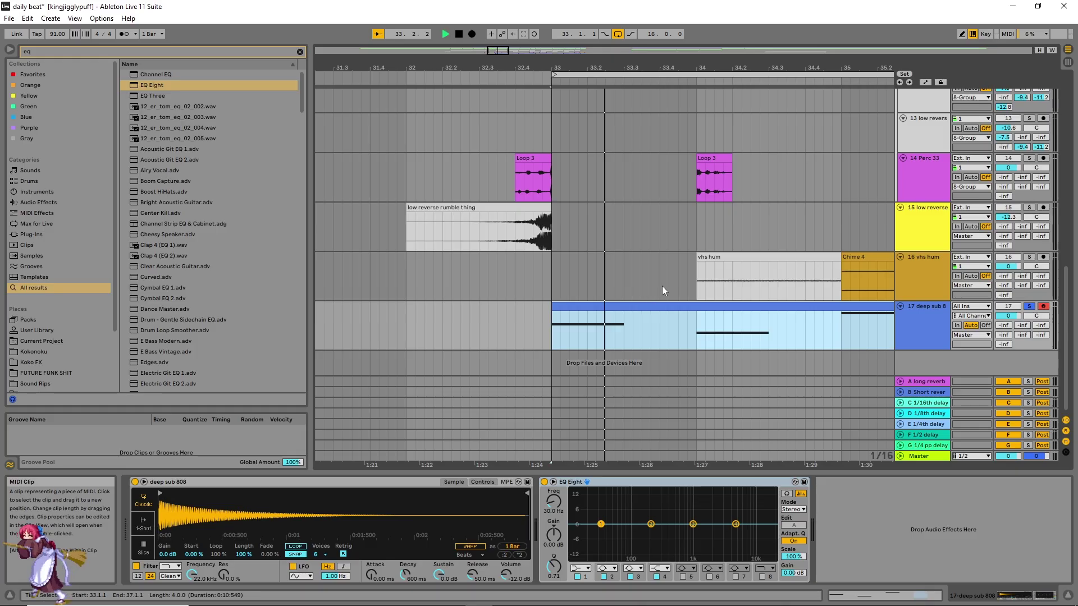
- Replay the soloed deep sub 808 several times and place EQ Eight band 1 on its low-frequency spectrum peak
key(space)
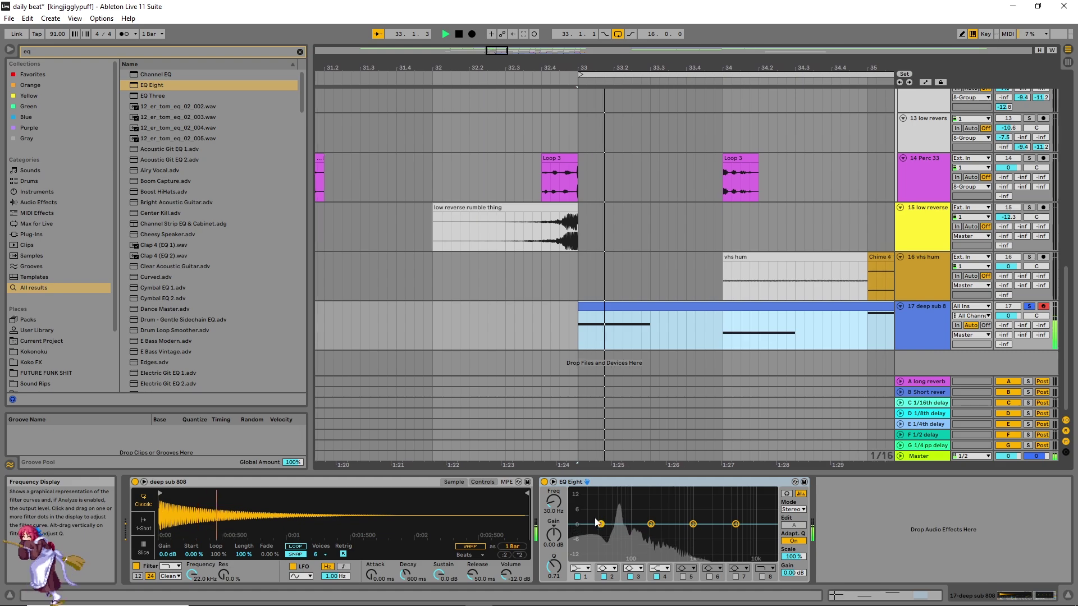
key(space)
key(space)
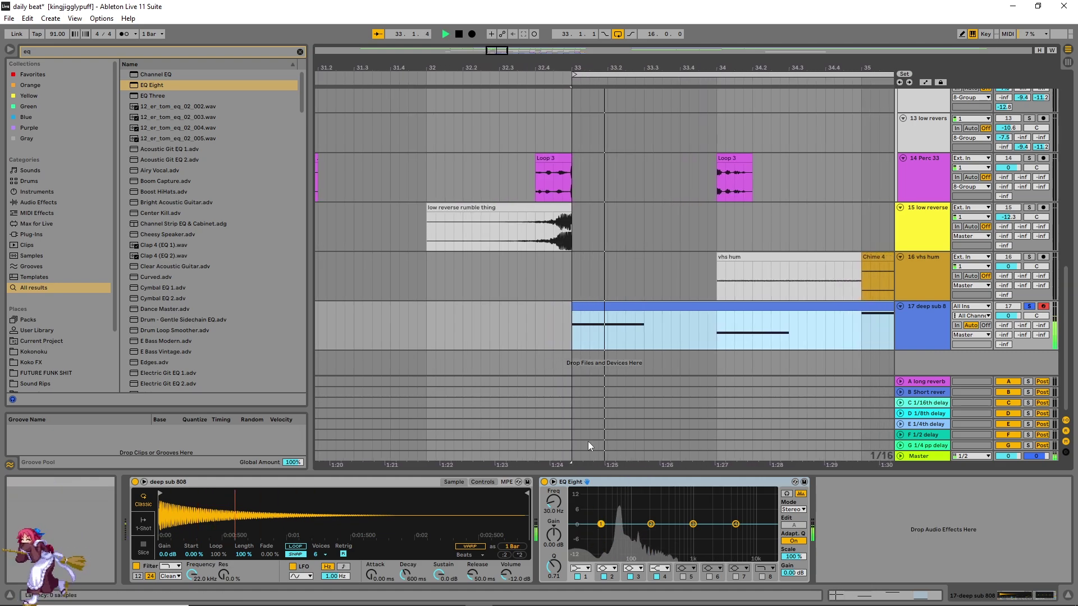
key(space)
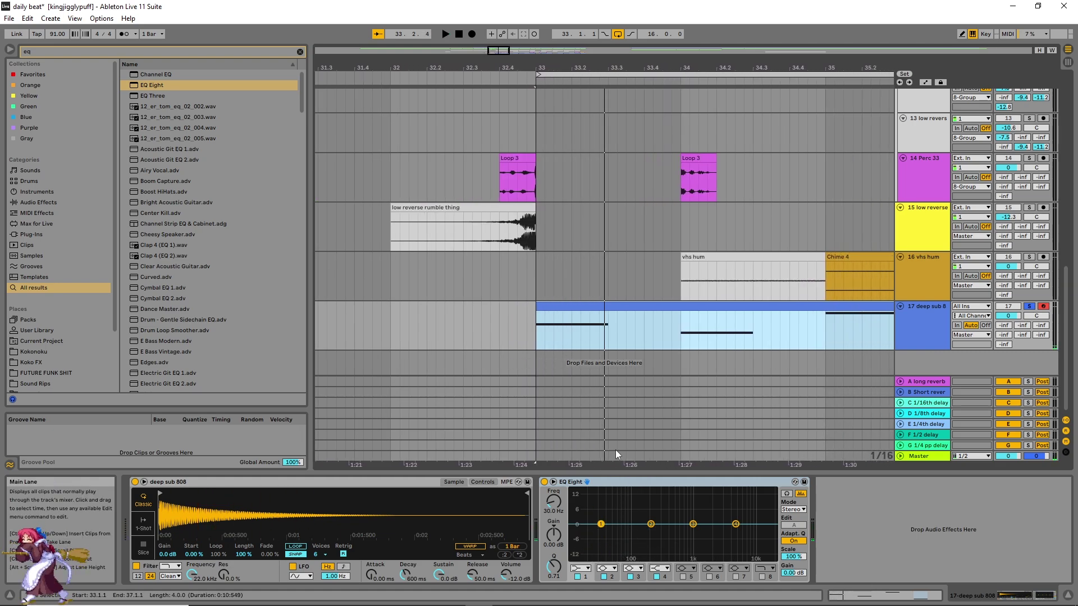
key(space)
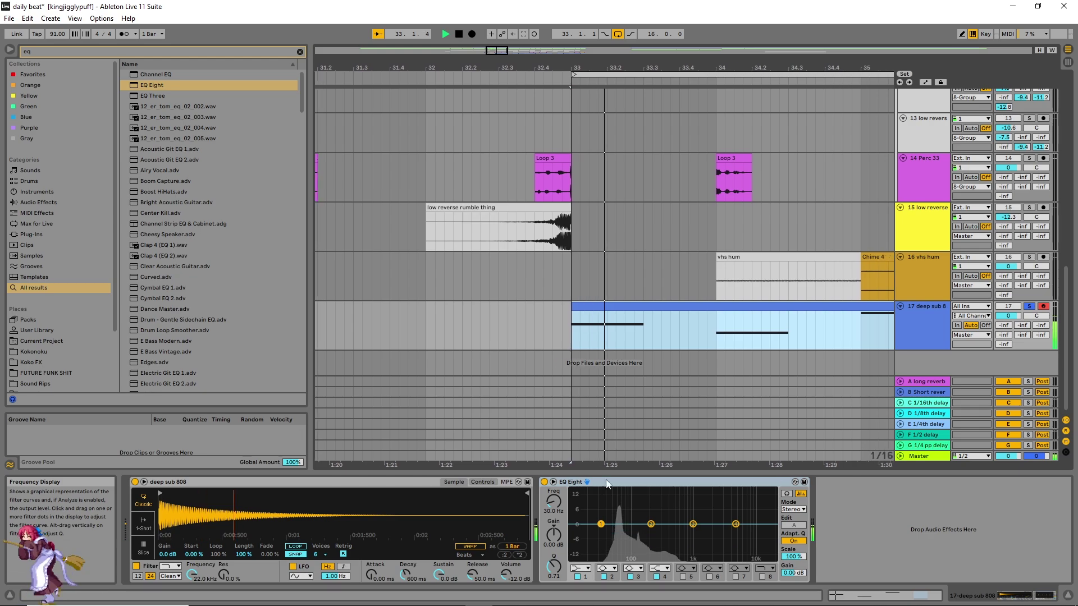
drag(601, 524, 620, 523)
key(space)
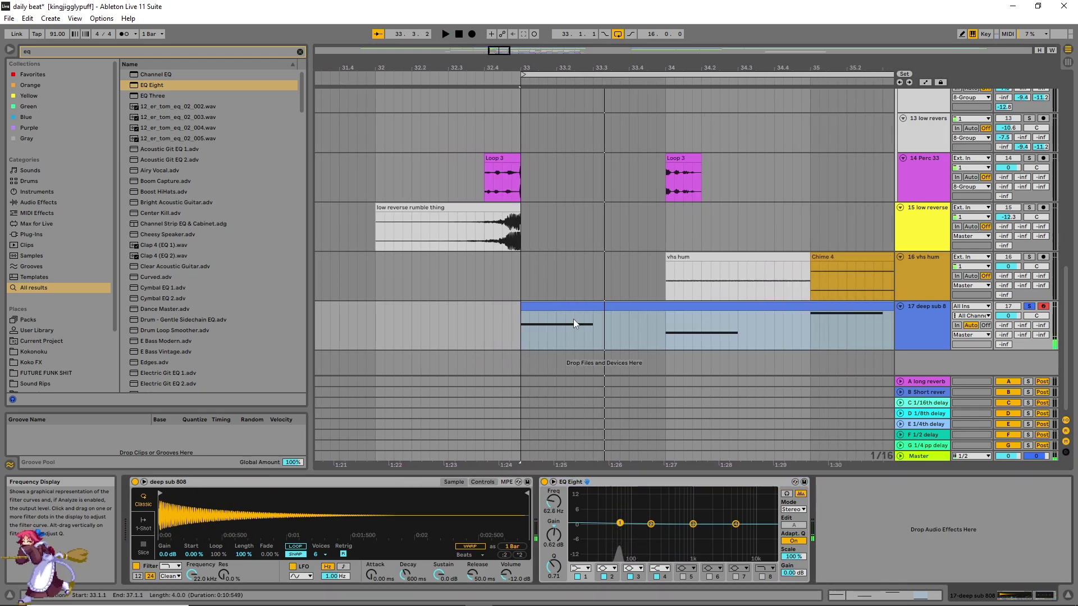
- Solo track 10 Drum Rack instead of the 808 and play its kick clip from bar 33
scroll(601, 268, up, 5)
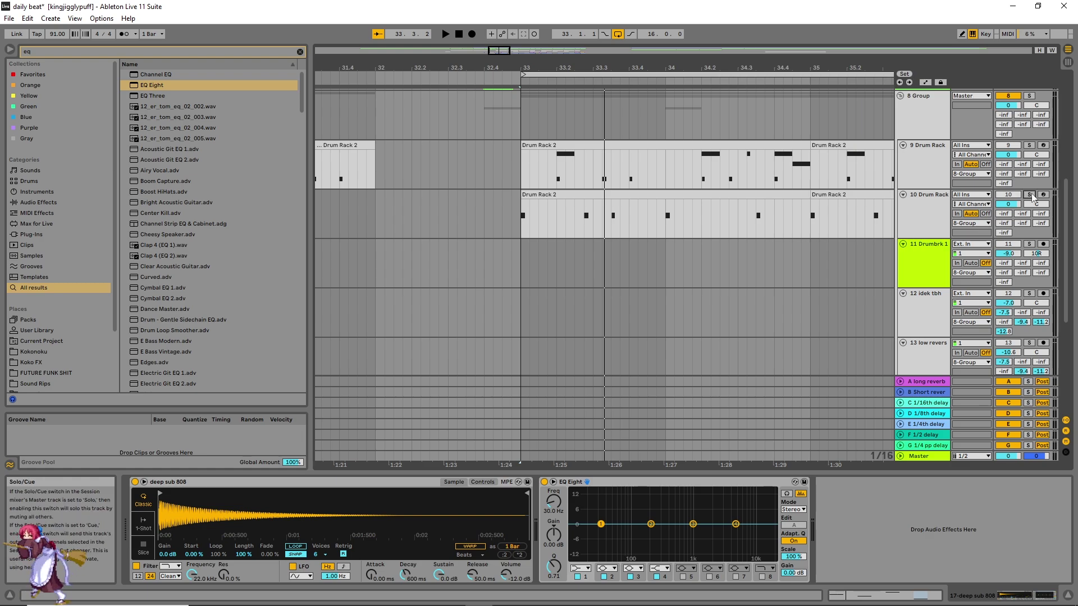
click(609, 195)
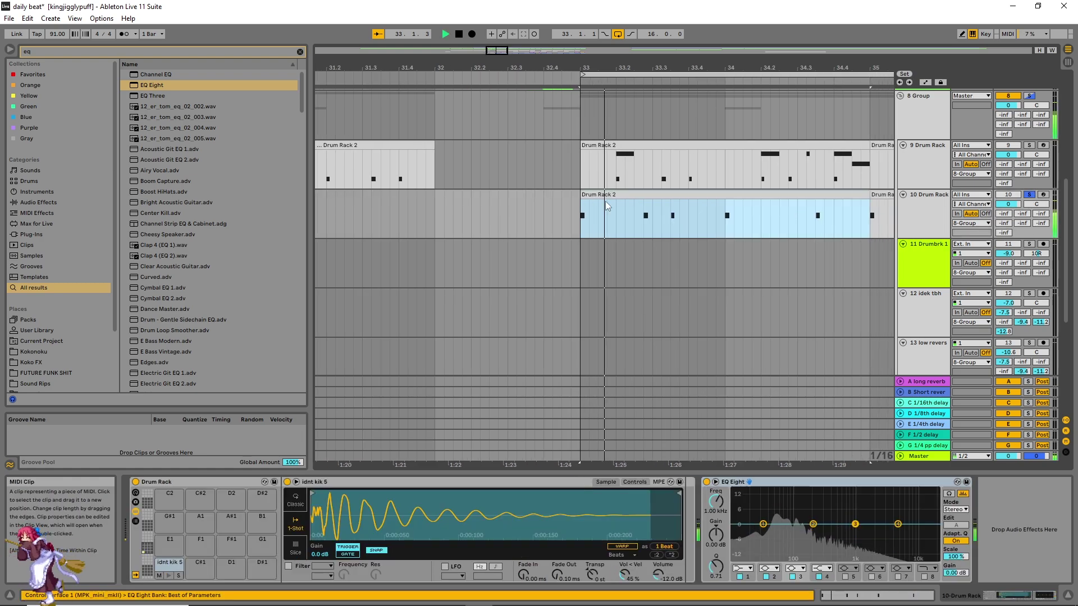
key(space)
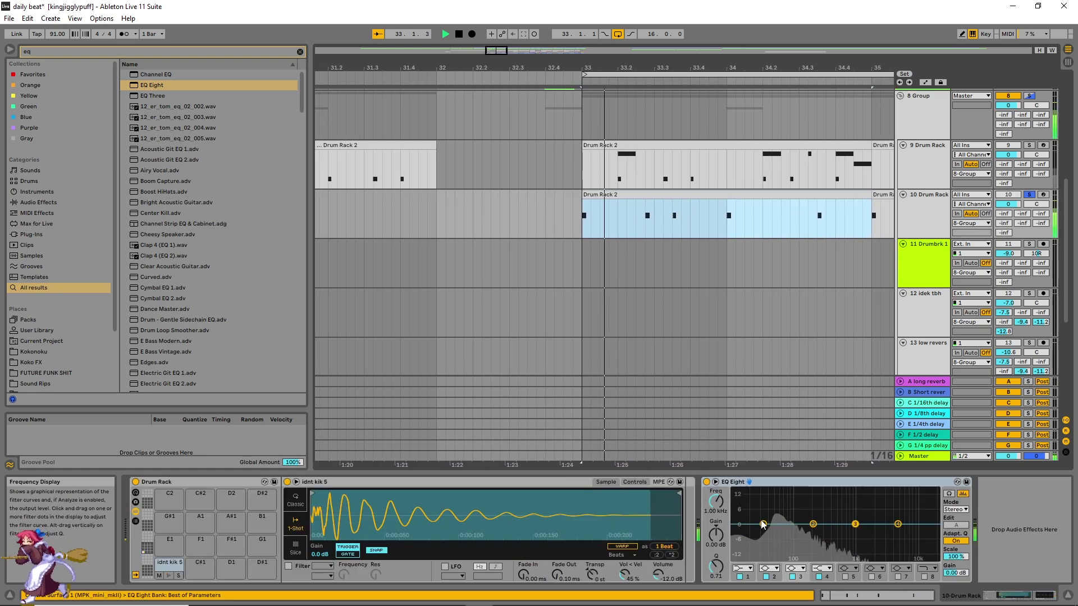
key(space)
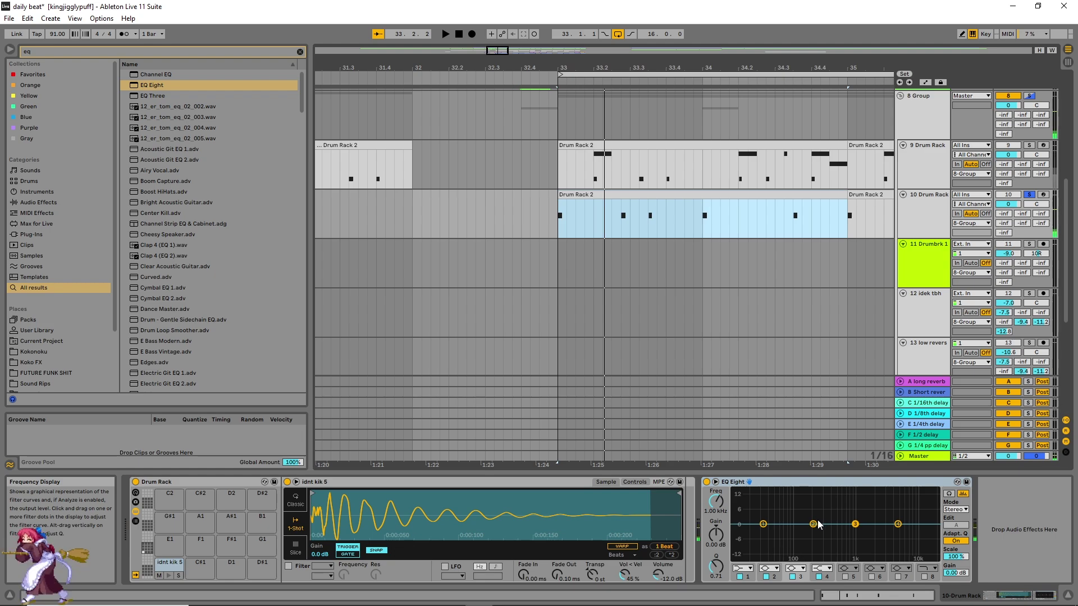
- With the kick playing, move band 2 of its EQ Eight to 49.5 Hz at 0.37 dB
key(space)
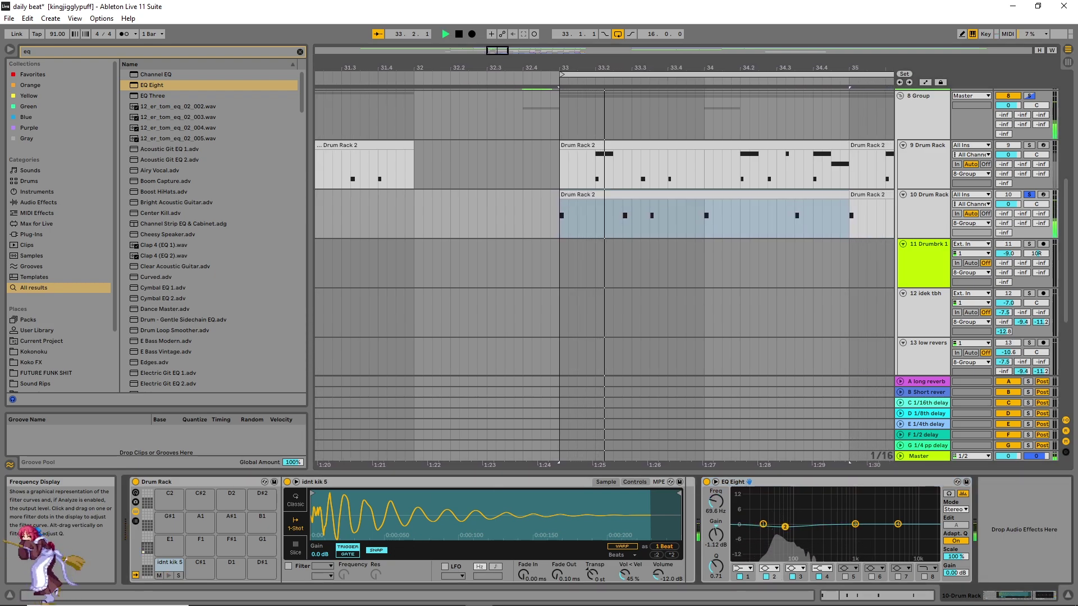
drag(813, 529, 777, 524)
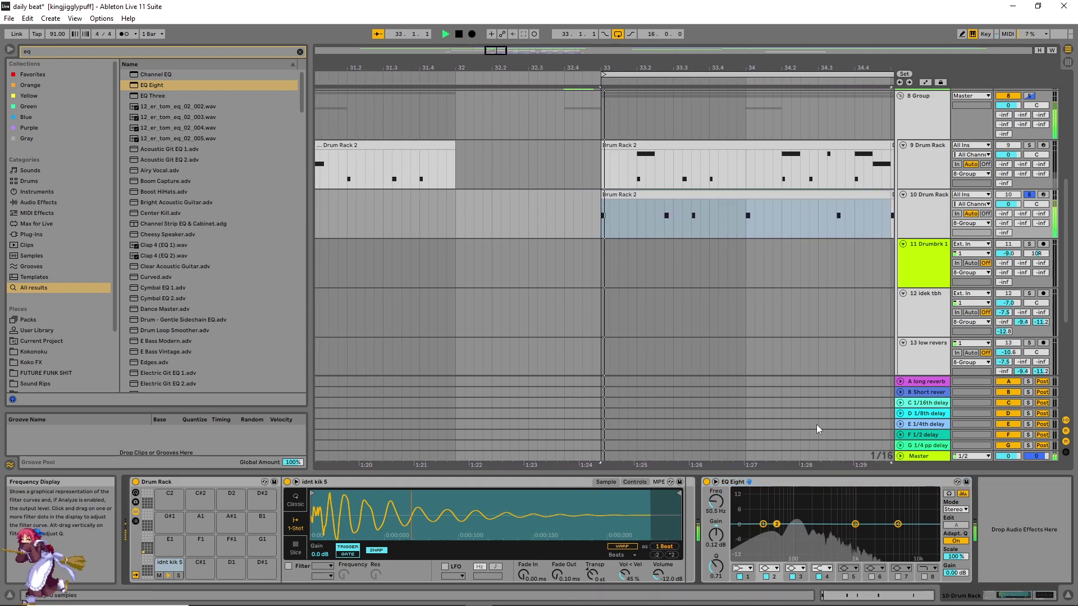
drag(777, 523, 776, 523)
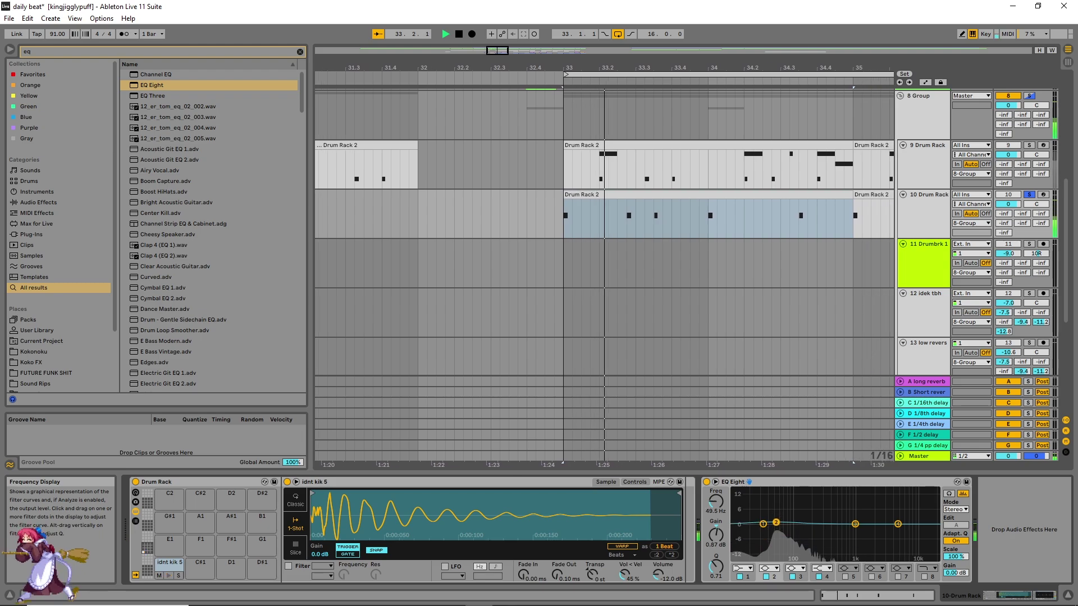
- Play the kick and deep sub 808 tracks together and check the master level in the Session View mixer
scroll(815, 265, down, 5)
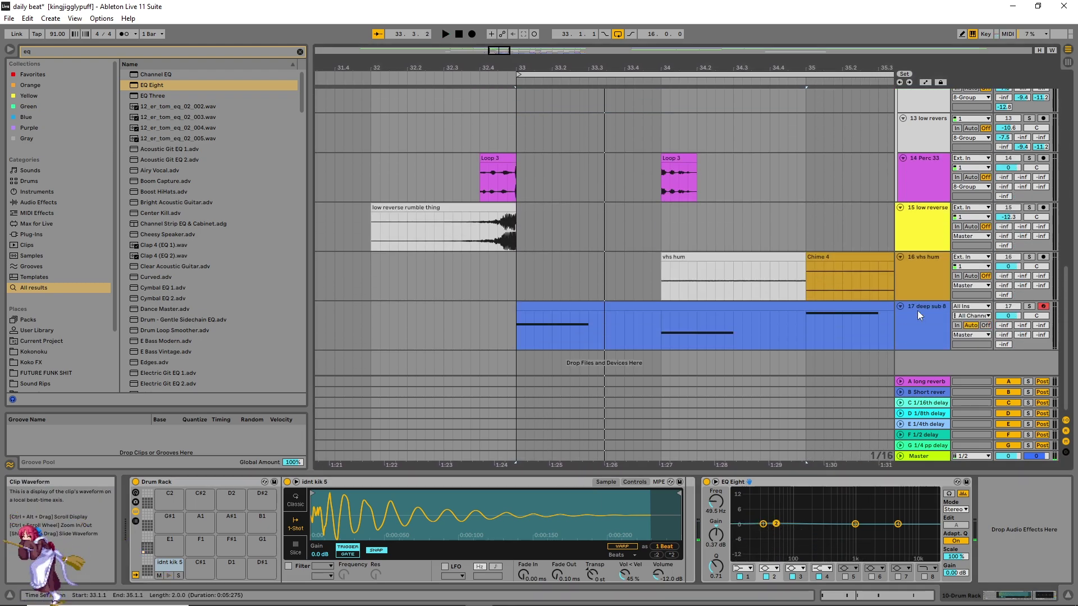
key(space)
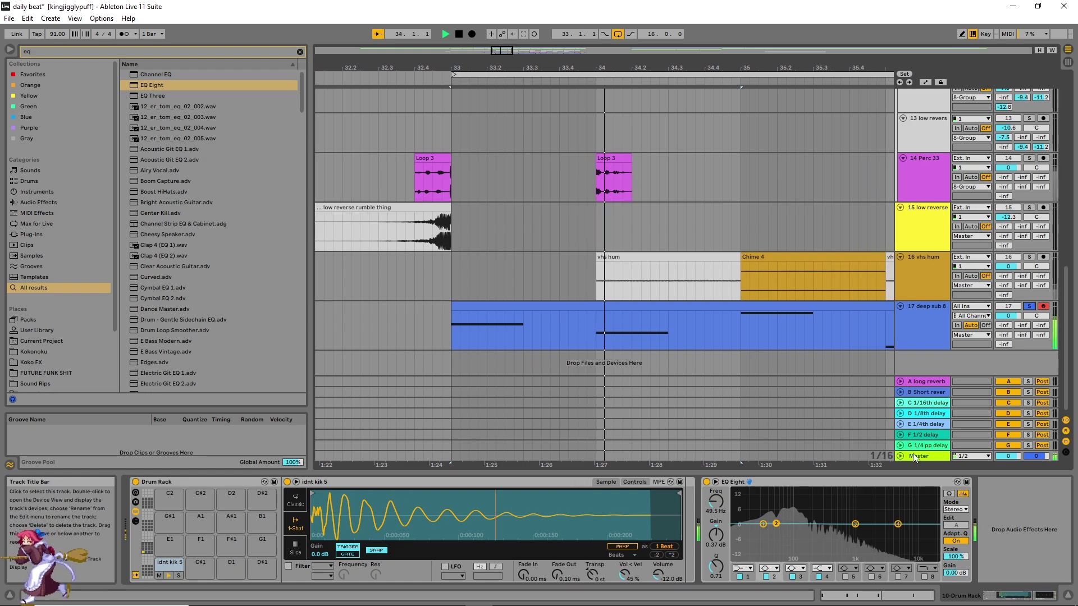
key(Tab)
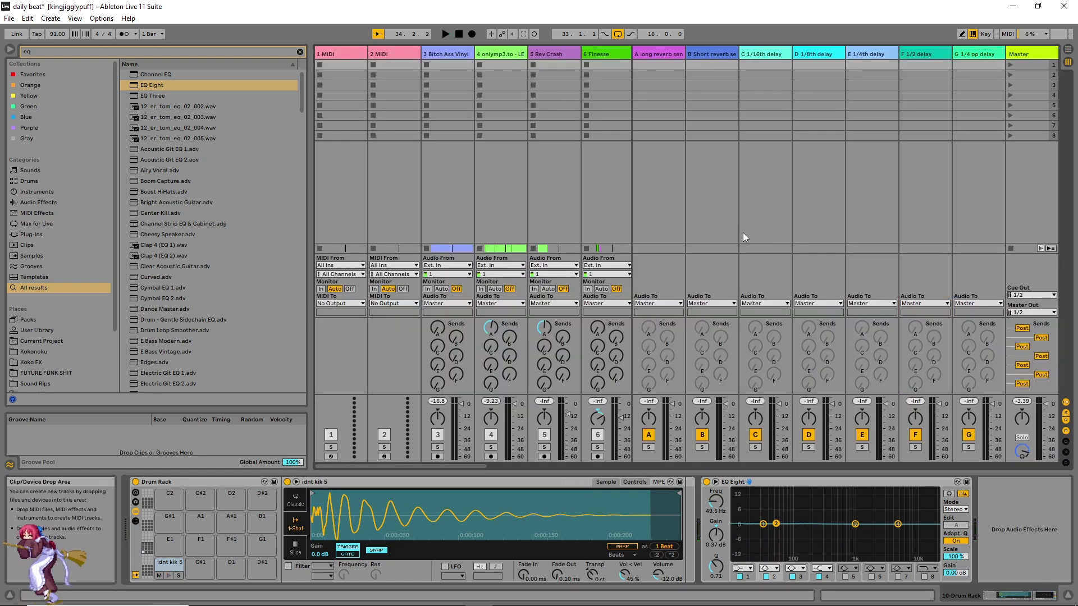
key(space)
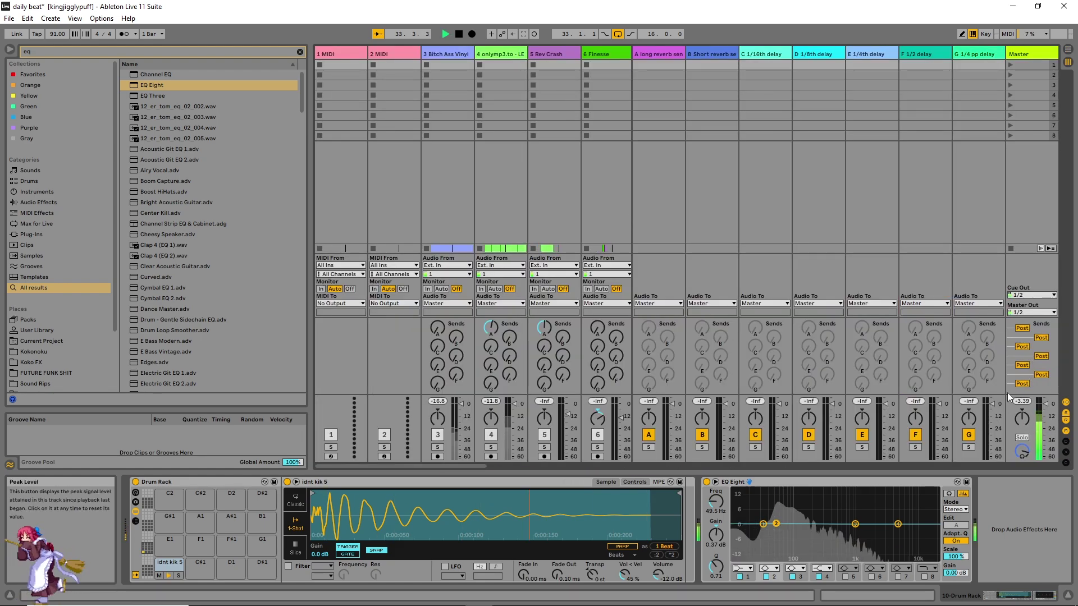
key(Tab)
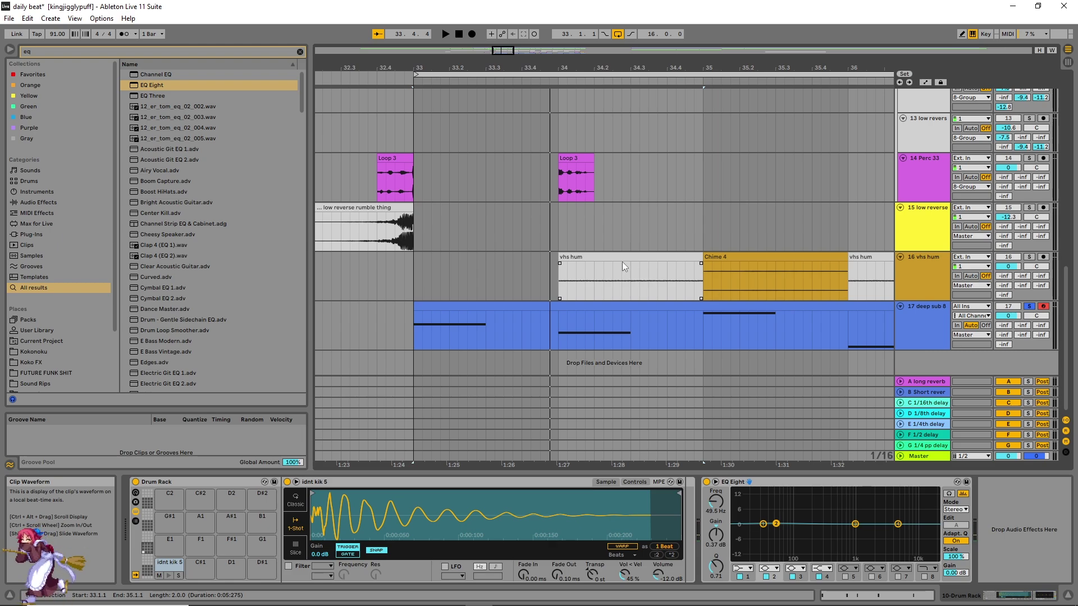
key(space)
- Cut band 2 of the deep sub 808's EQ Eight to -8.06 dB at 61.2 Hz with a Q of 1.28, and audition it
click(597, 307)
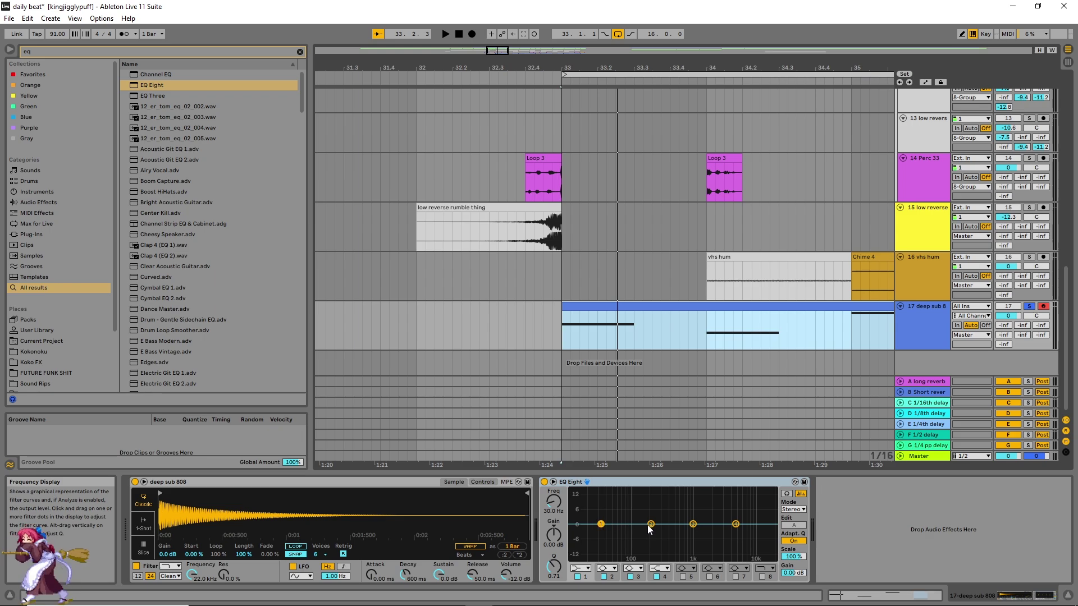
drag(648, 526, 617, 533)
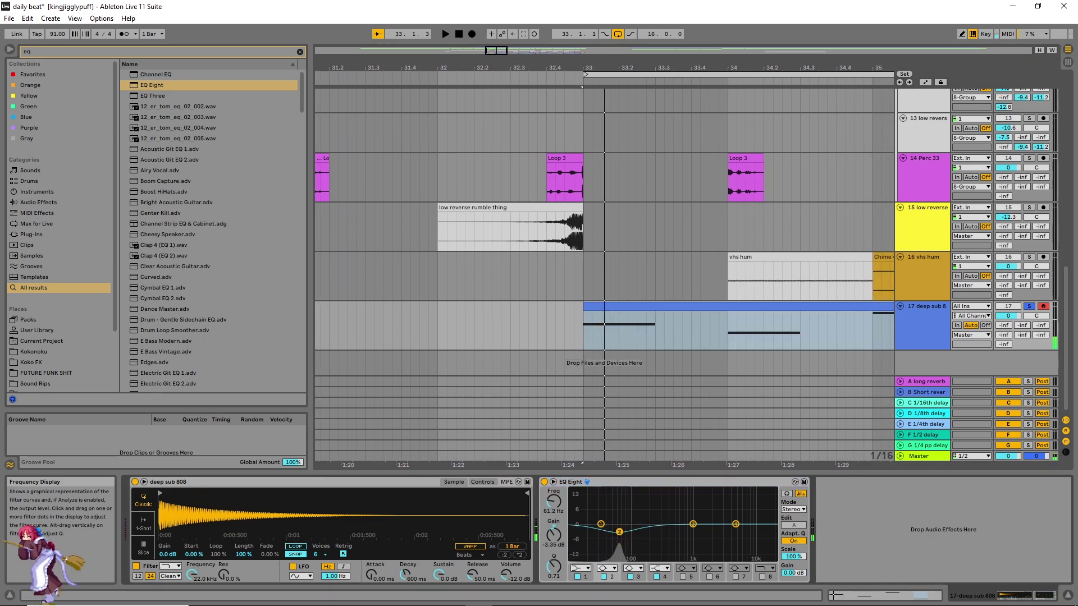
drag(619, 531, 619, 542)
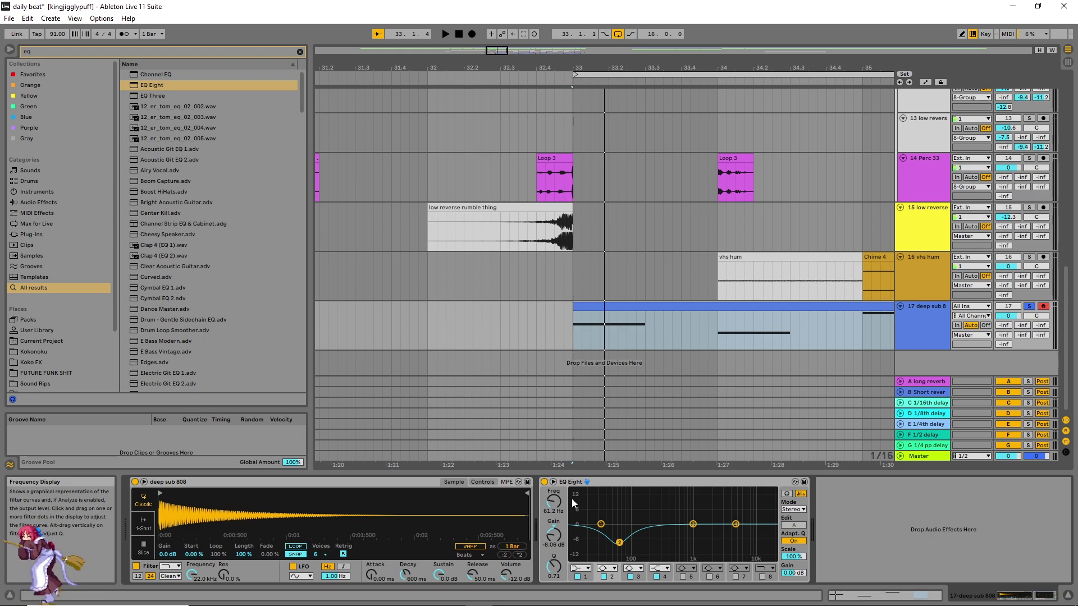
key(space)
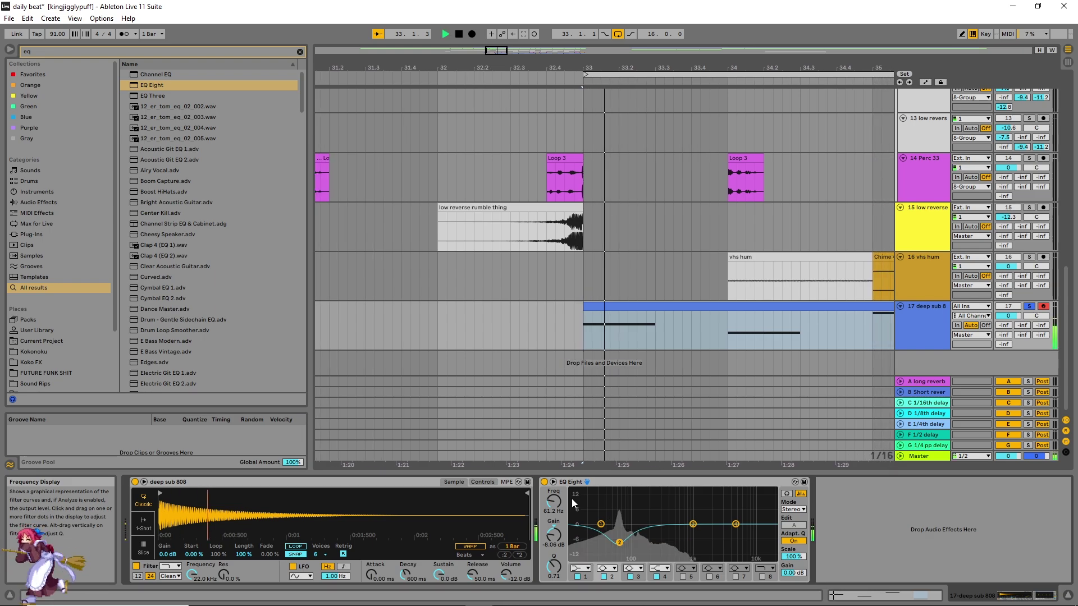
key(space)
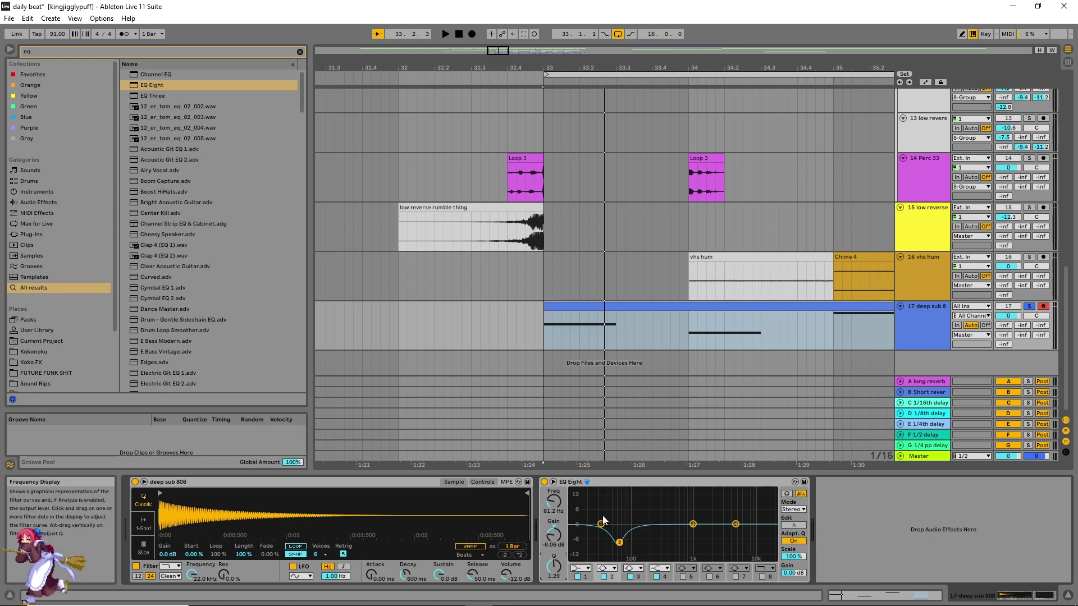
- Select the LES BAXTER Flame Tree sample clip at bar 33 on track 4
click(399, 269)
key(minus)
scroll(460, 281, up, 3)
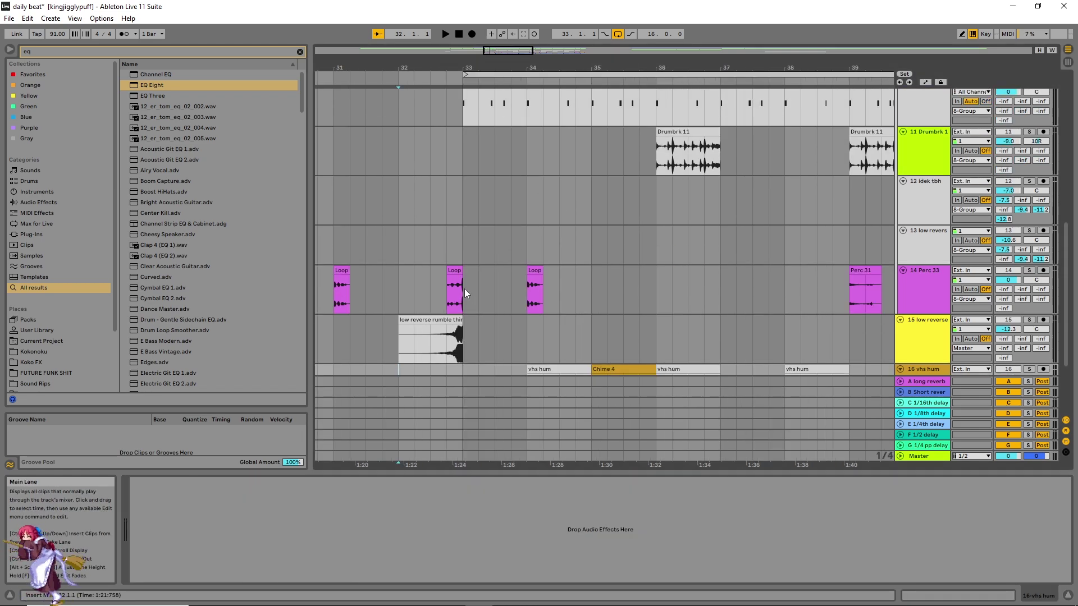
scroll(464, 289, up, 10)
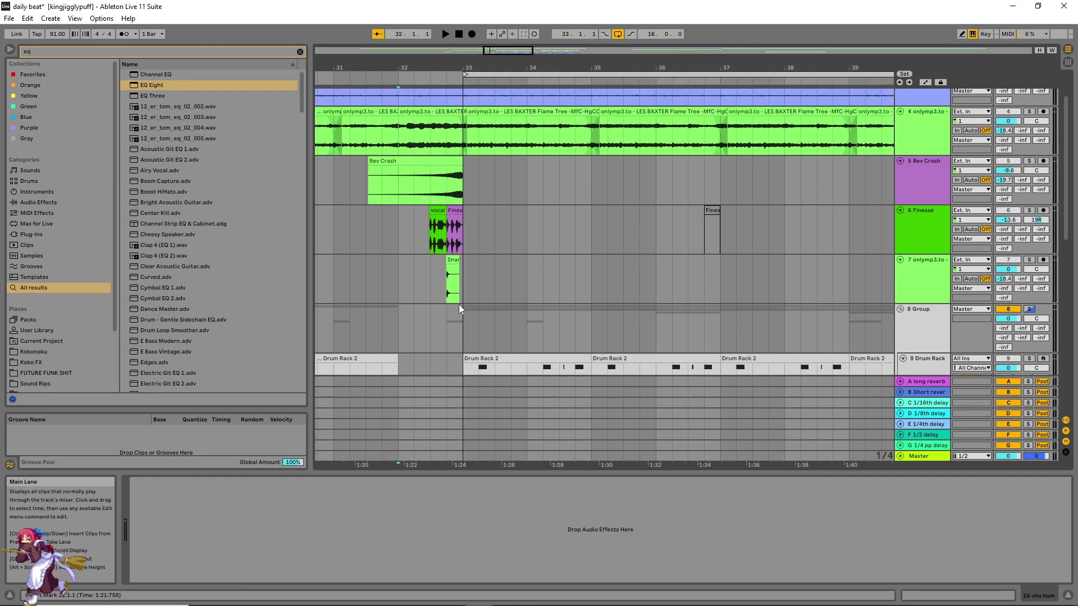
scroll(460, 305, up, 3)
scroll(483, 203, right, 2)
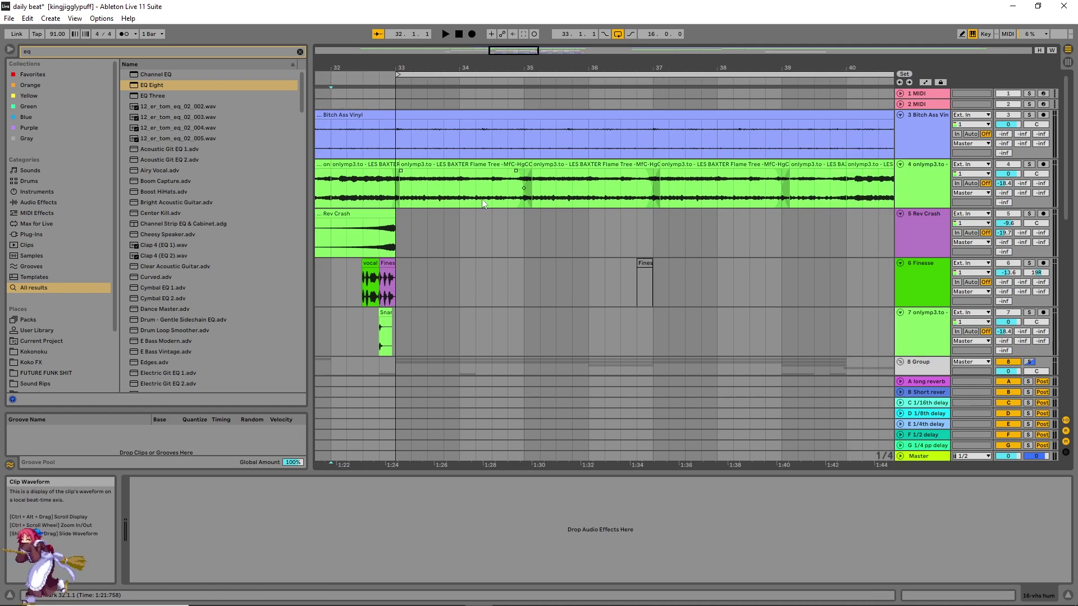
click(393, 191)
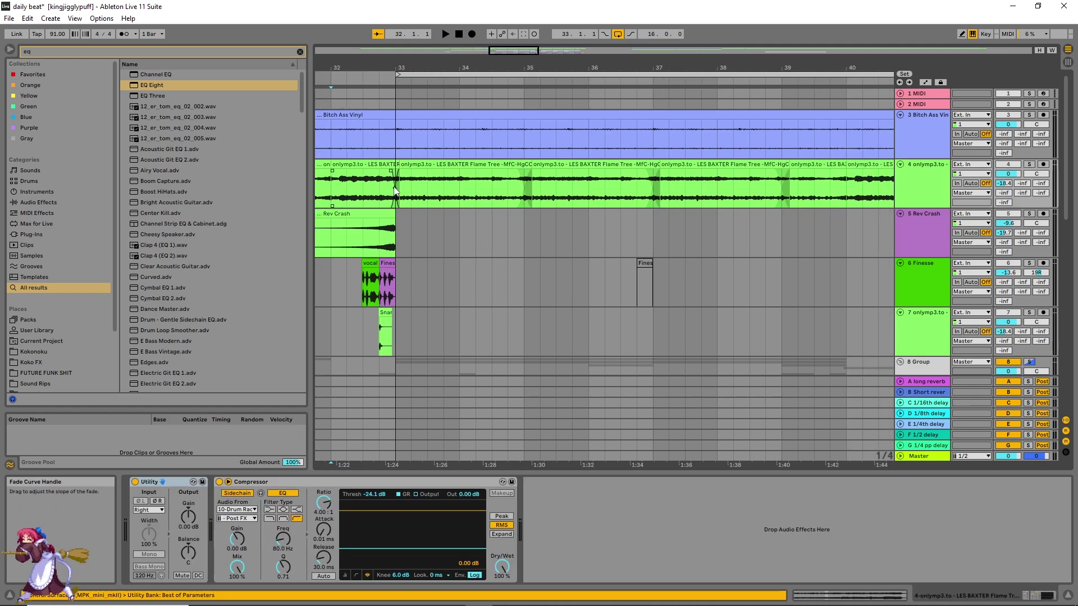
click(939, 182)
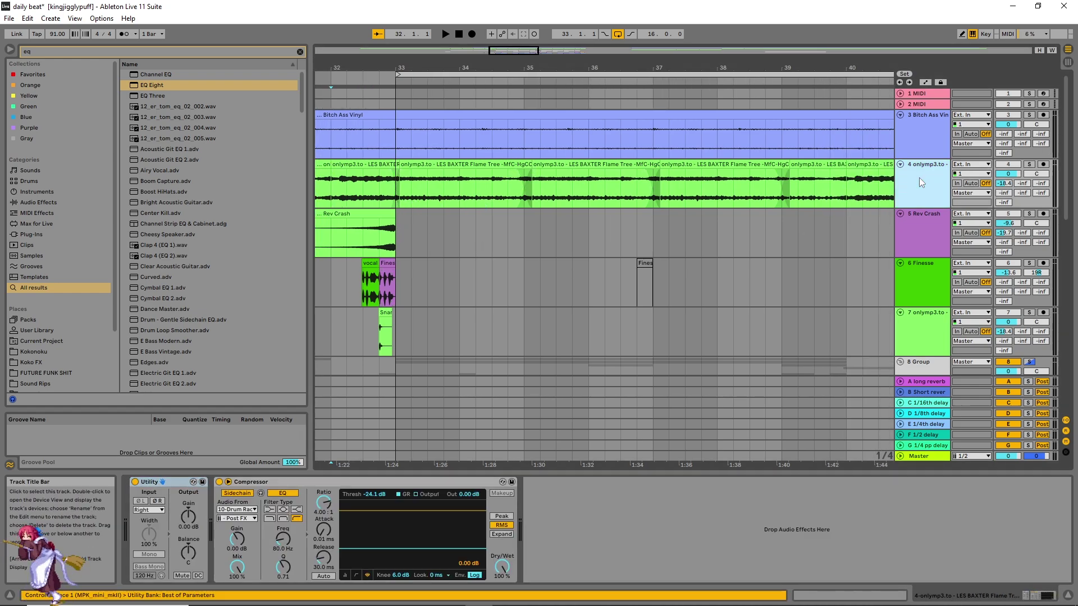
click(465, 166)
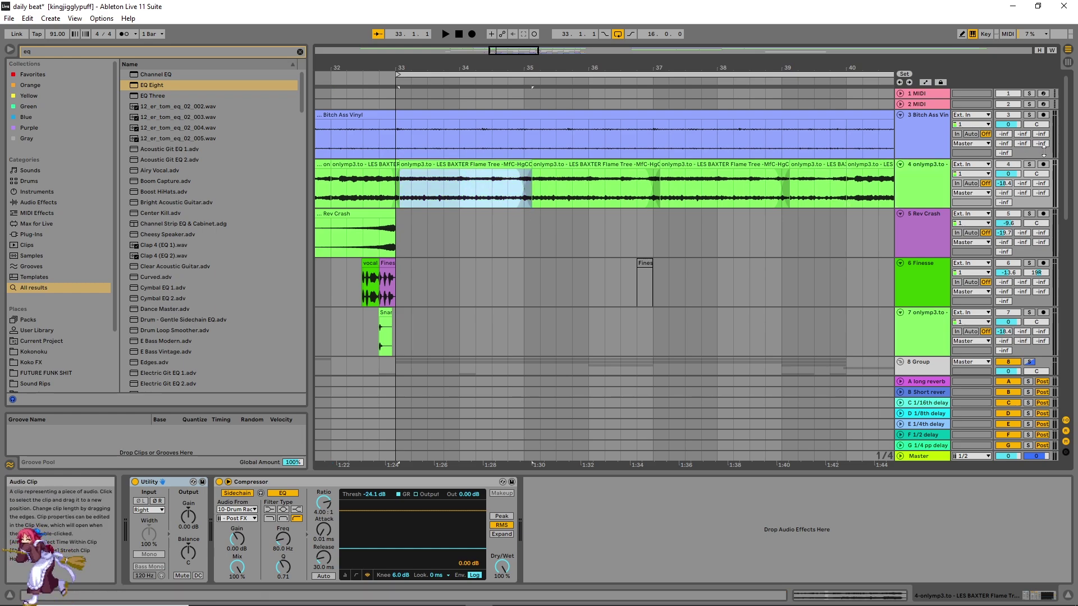
- Play track 4 soloed and add an EQ Eight with band 4 lowered to -6.57 dB at about 6.39 kHz
click(1030, 164)
key(space)
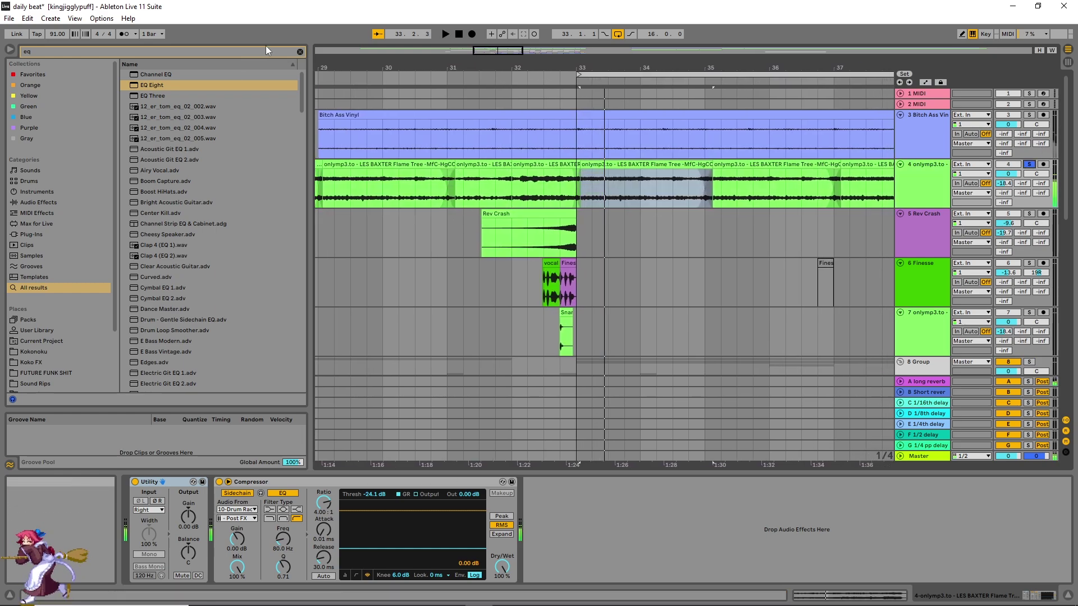
click(296, 51)
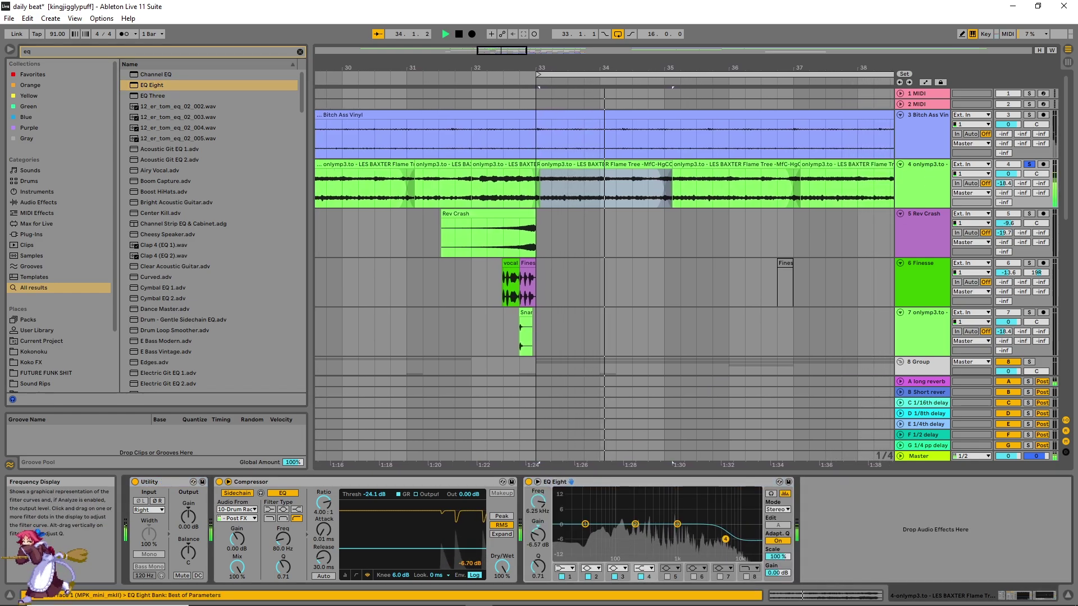
- Solo track 11 Drumbrk 11, play its break clip at bar 36 and add an EQ Eight to the track
scroll(618, 297, down, 5)
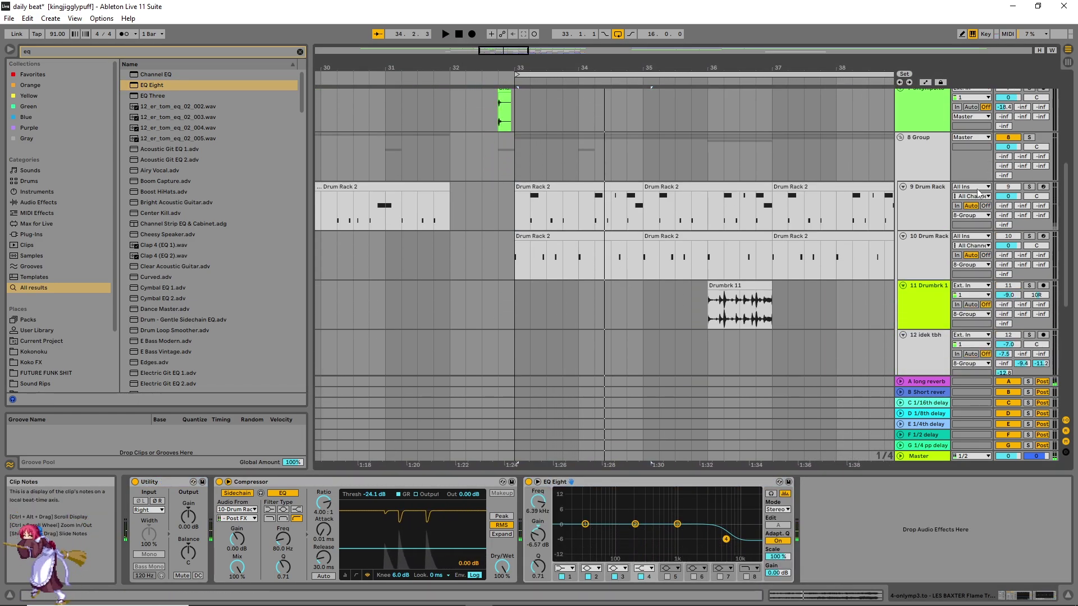
click(1029, 286)
click(917, 309)
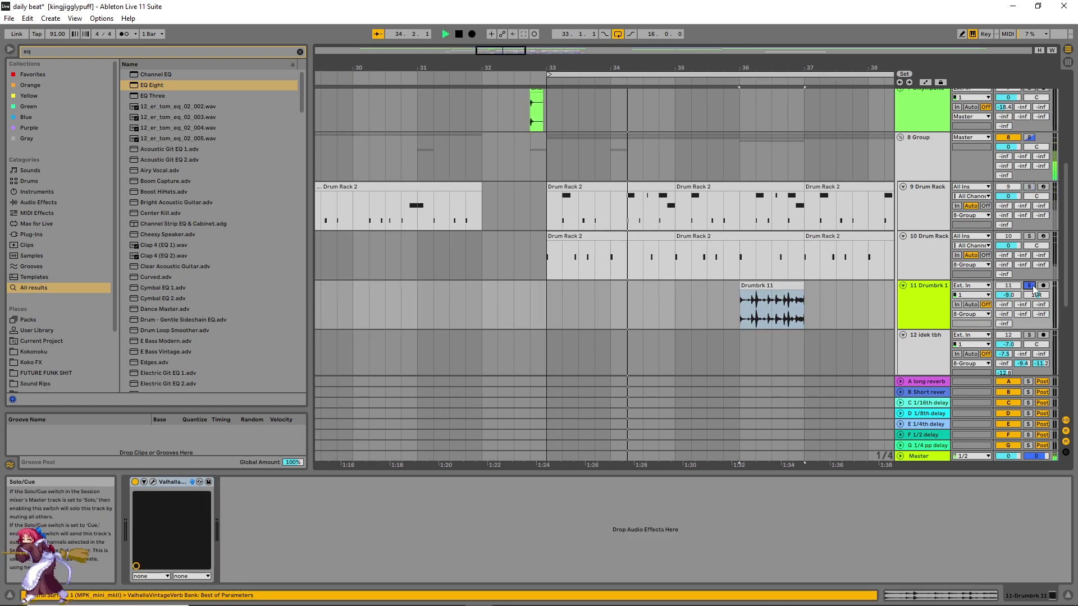
key(space)
key(ctrl+f)
text(e)
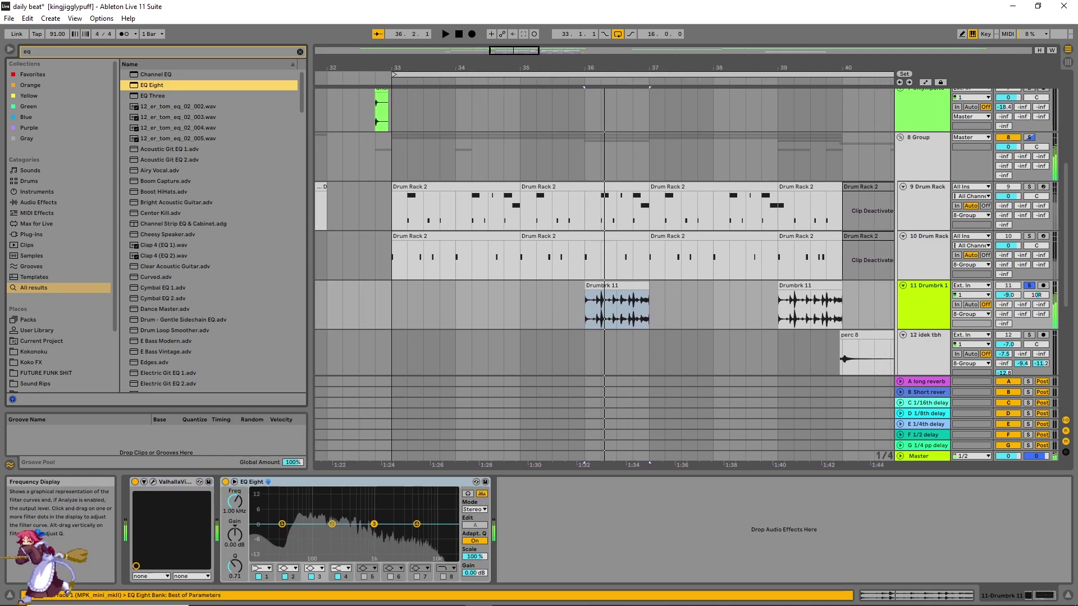
- Cut band 1 of the drum break's EQ Eight to -5.33 dB at 2.30 kHz, raise band 4, and unsolo the track
drag(284, 524, 394, 538)
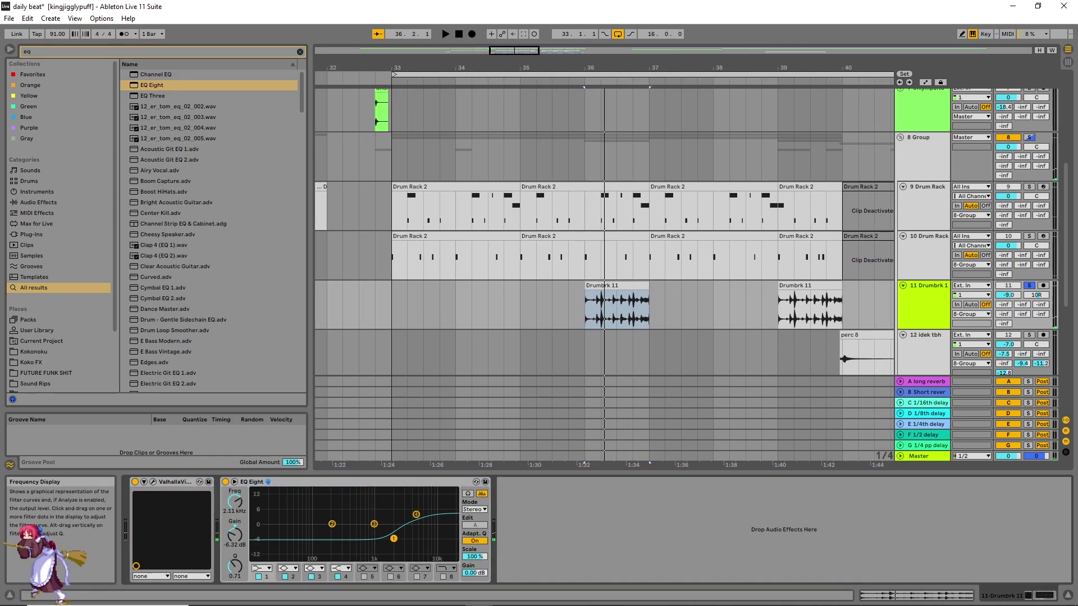
scroll(840, 219, up, 5)
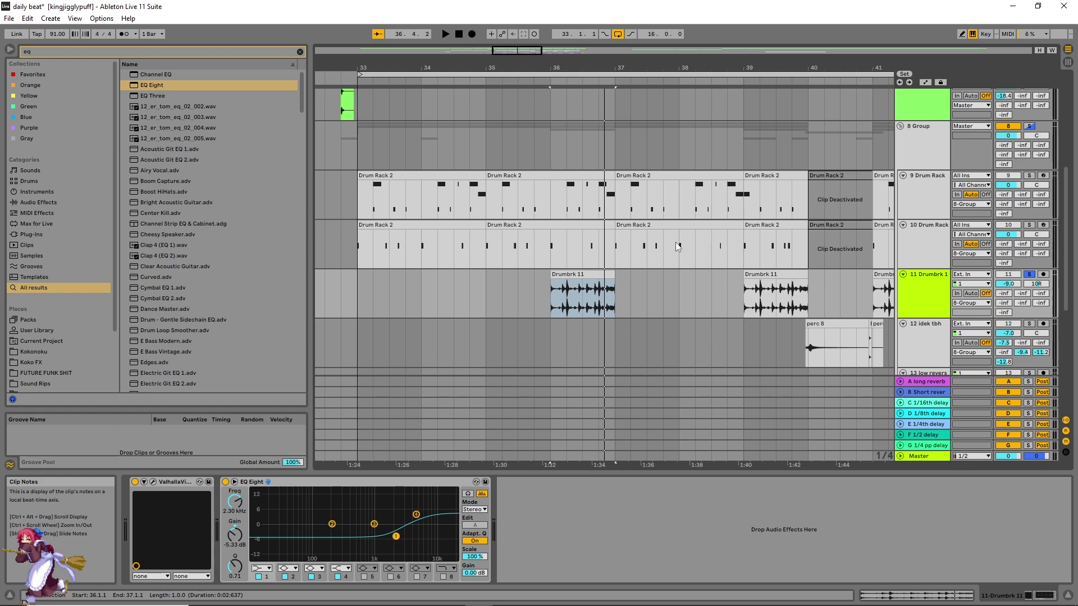
click(1031, 275)
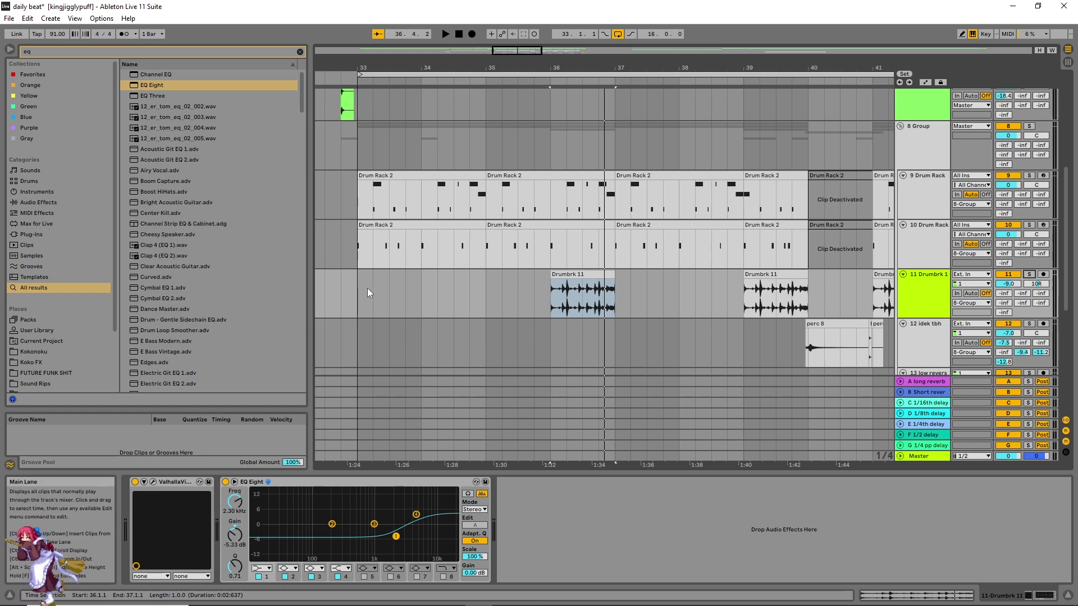
- Play the full beat from bar 32 with all tracks unsoloed and look through the arrangement's tracks
scroll(367, 288, down, 4)
scroll(438, 247, up, 2)
scroll(438, 245, up, 3)
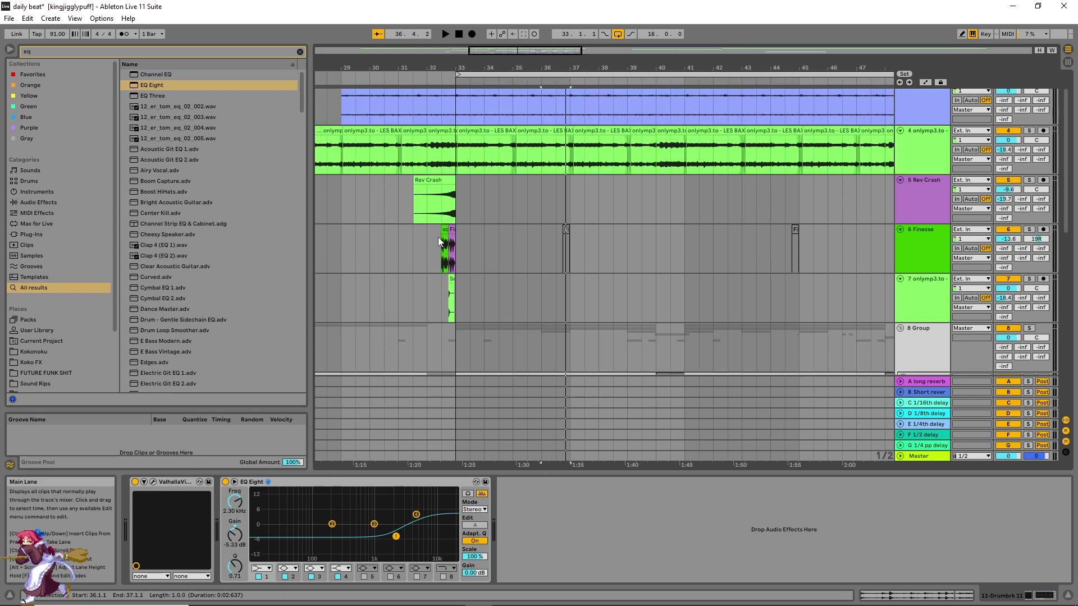
click(427, 247)
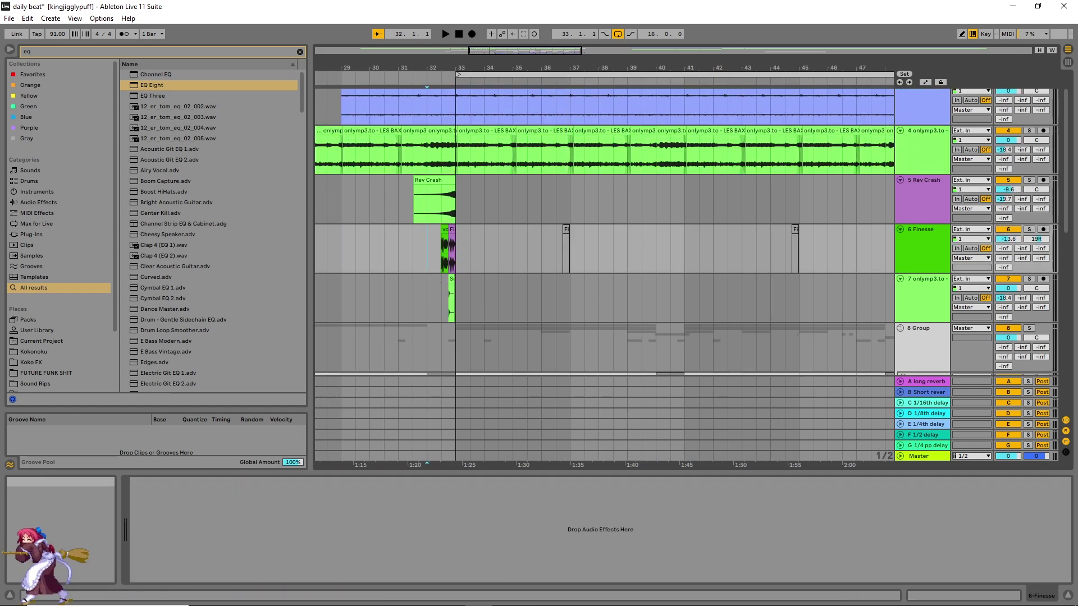
key(Down)
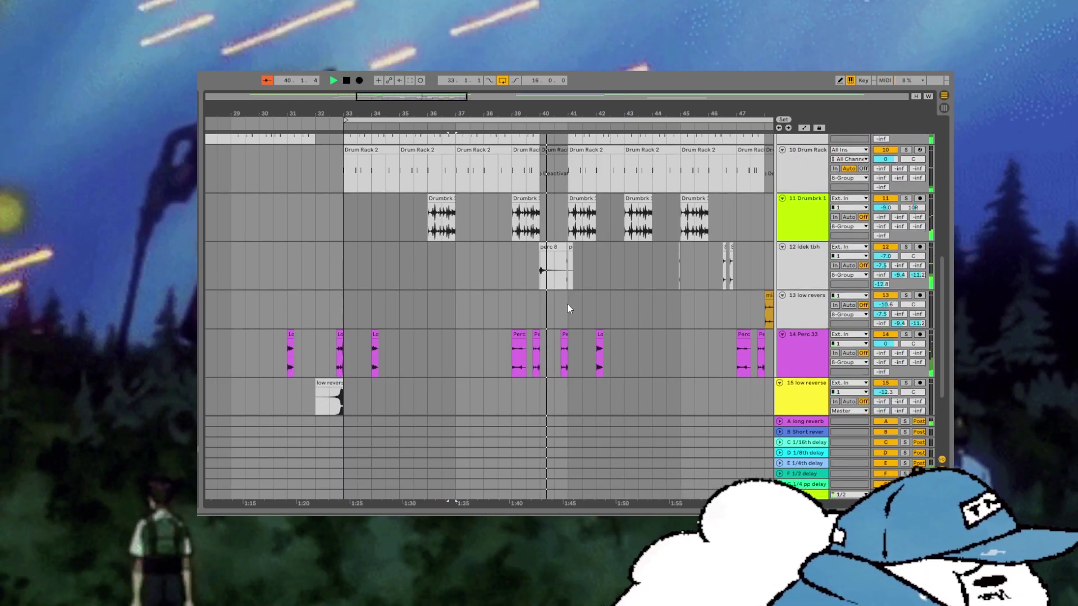
scroll(567, 304, down, 5)
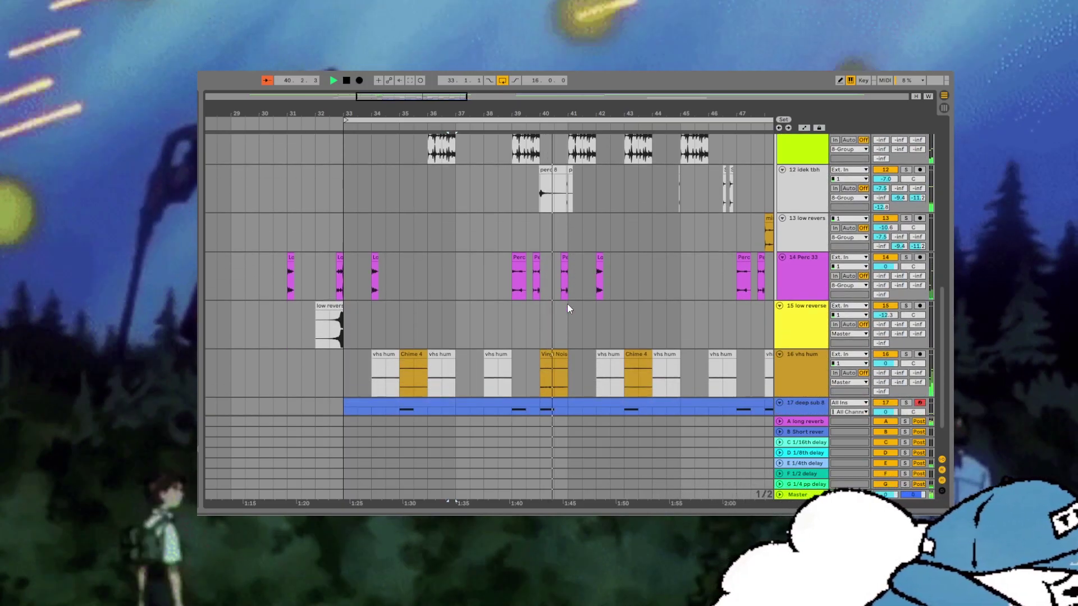
- Copy the vocal and Finesse clips before bar 33 on track 6 to the second halves of bars 40 and 48
scroll(571, 247, up, 10)
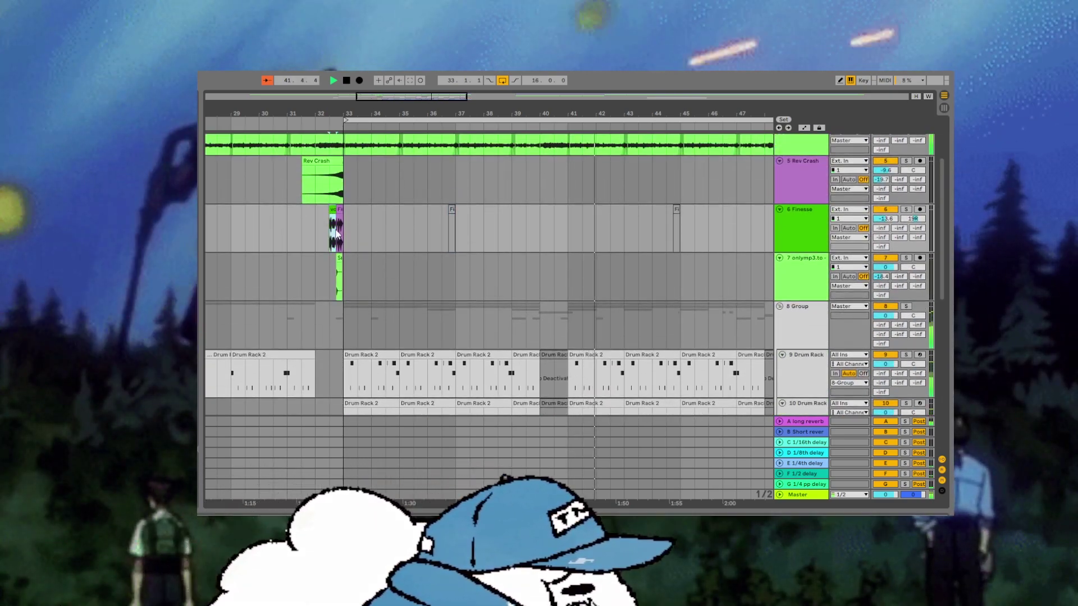
click(339, 227)
click(555, 233)
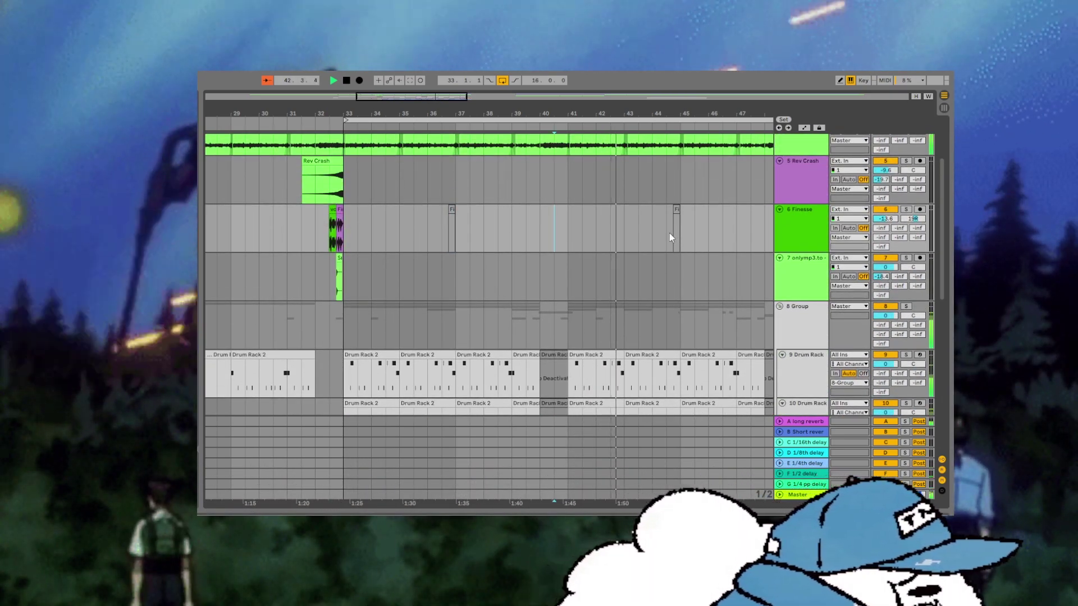
key(ctrl+v)
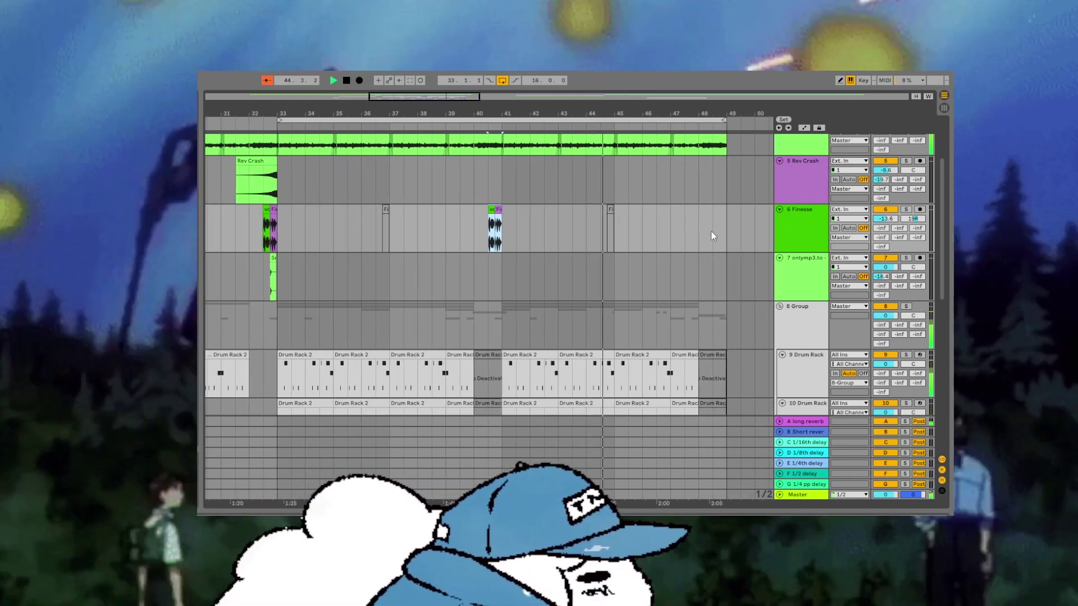
click(711, 230)
key(ctrl+v)
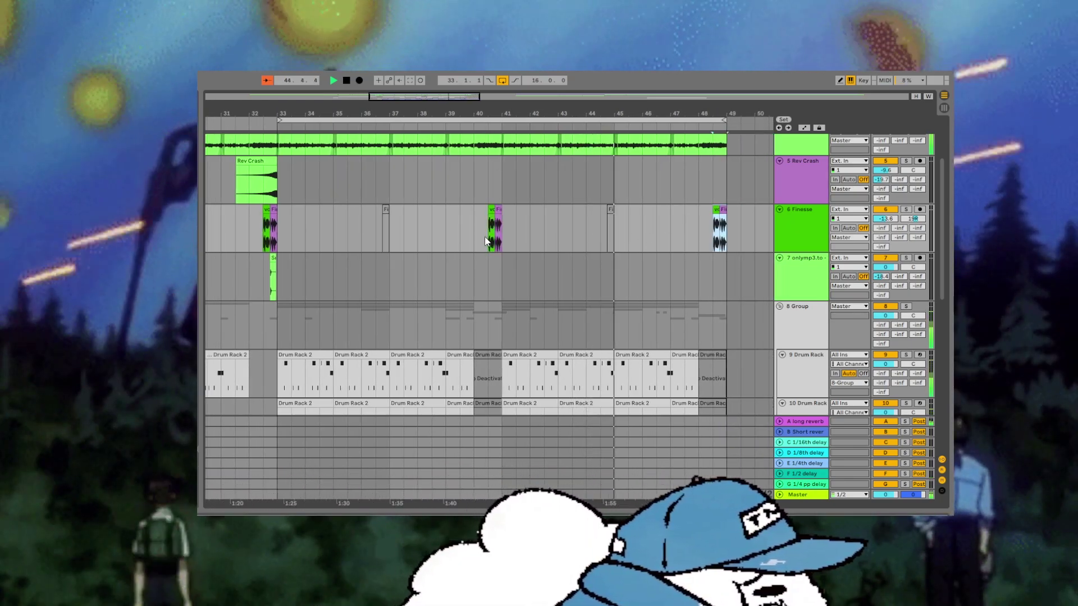
- Deactivate the copied vocal and Finesse clips in bar 40 of track 6
drag(476, 236, 507, 233)
key(0)
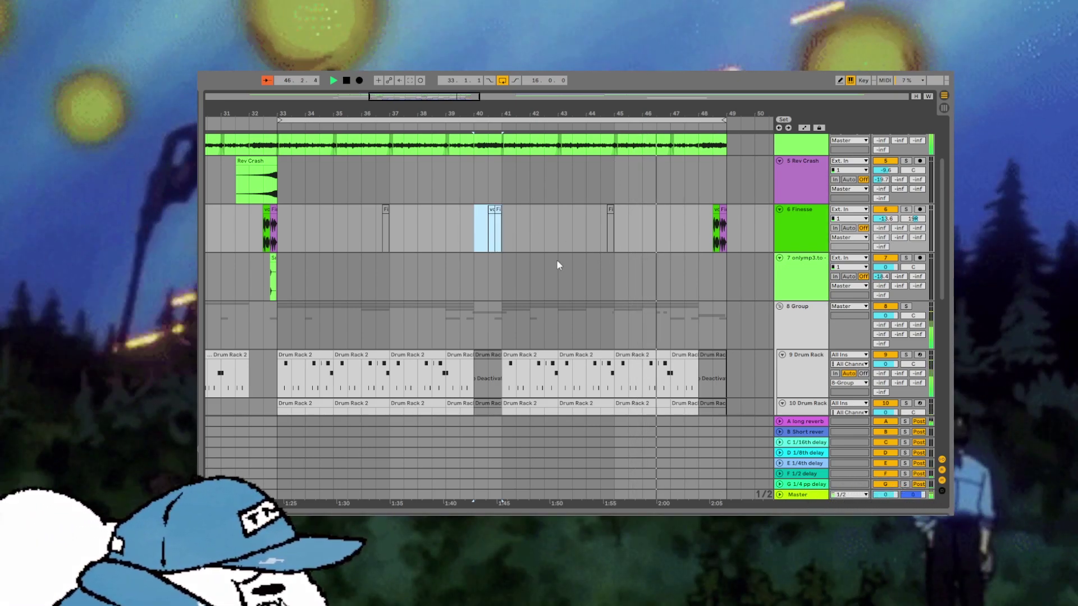